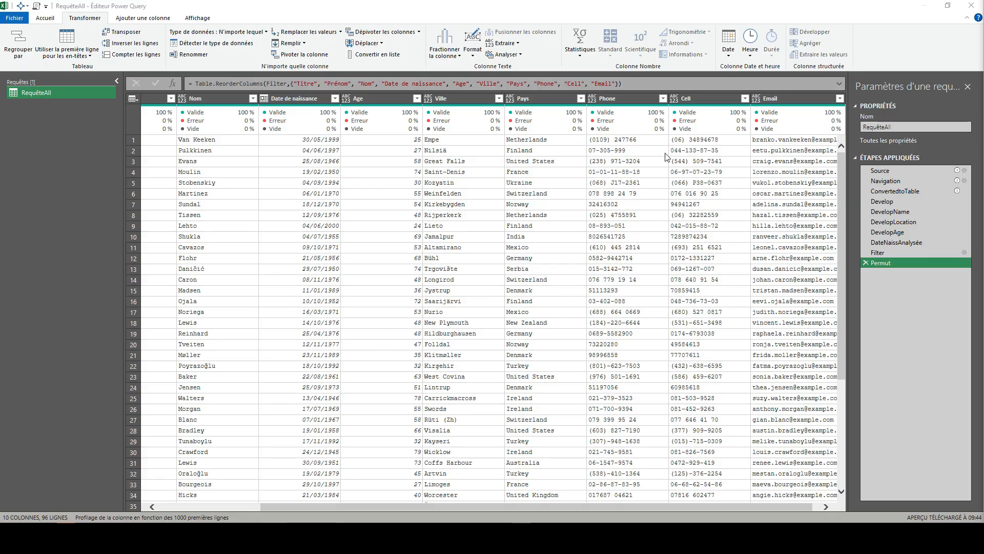
Step: Start a custom column with a formula that tests if [Pays] = "France" then
click(626, 99)
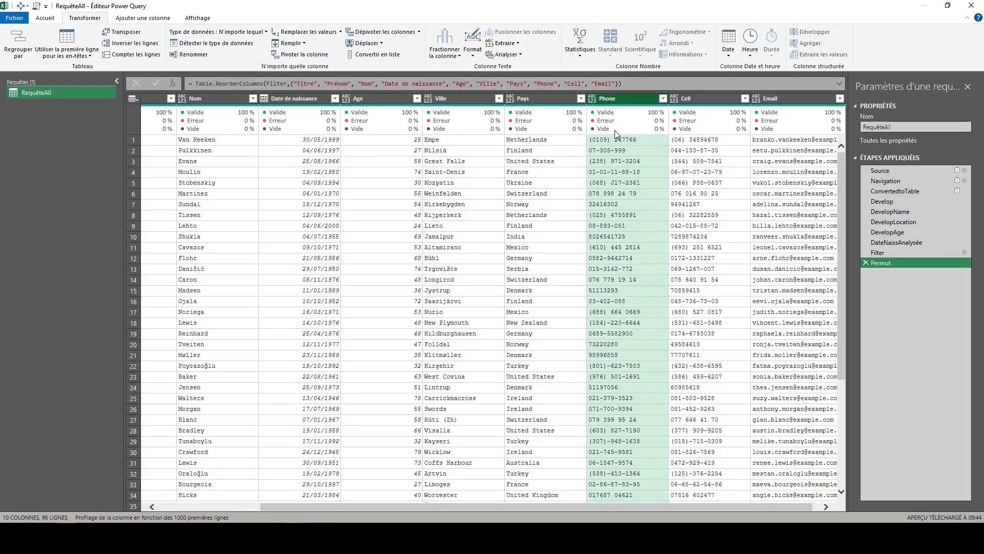
mouse_move(614, 131)
click(145, 19)
click(69, 42)
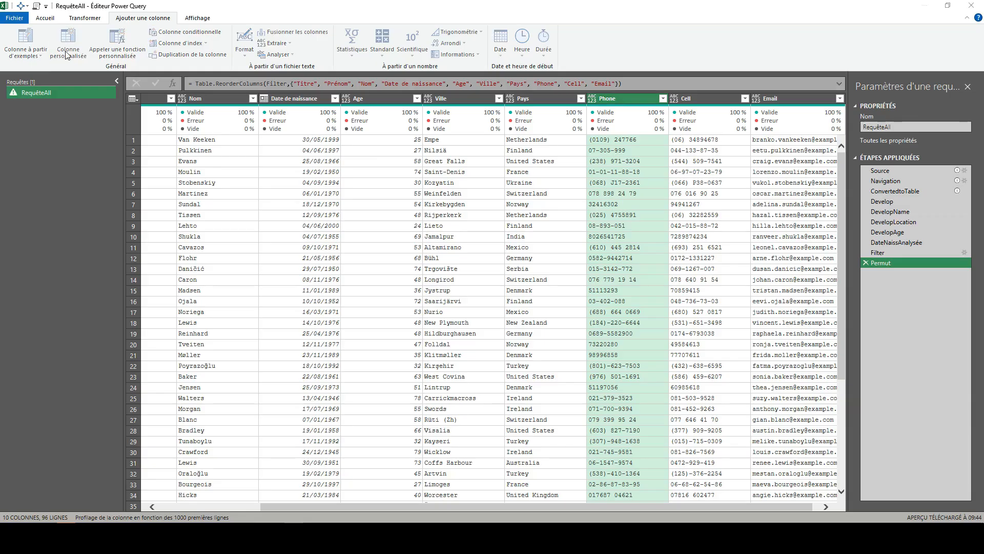
click(399, 247)
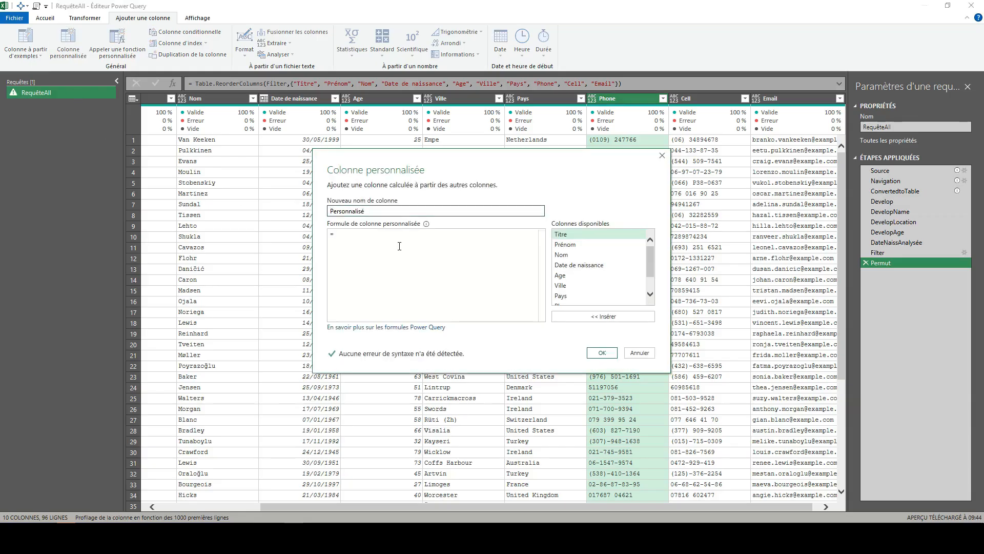
text(if)
click(564, 296)
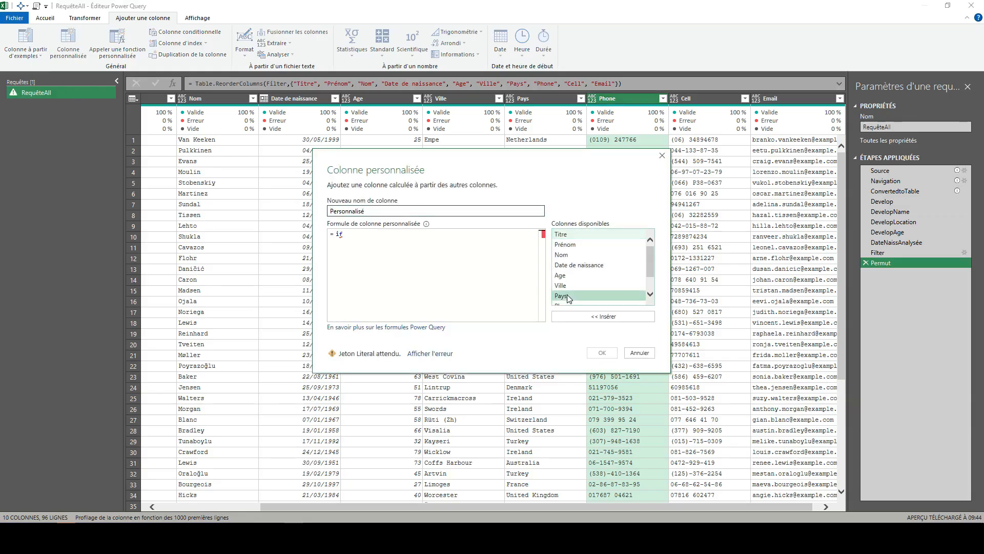
double_click(567, 296)
text(=)
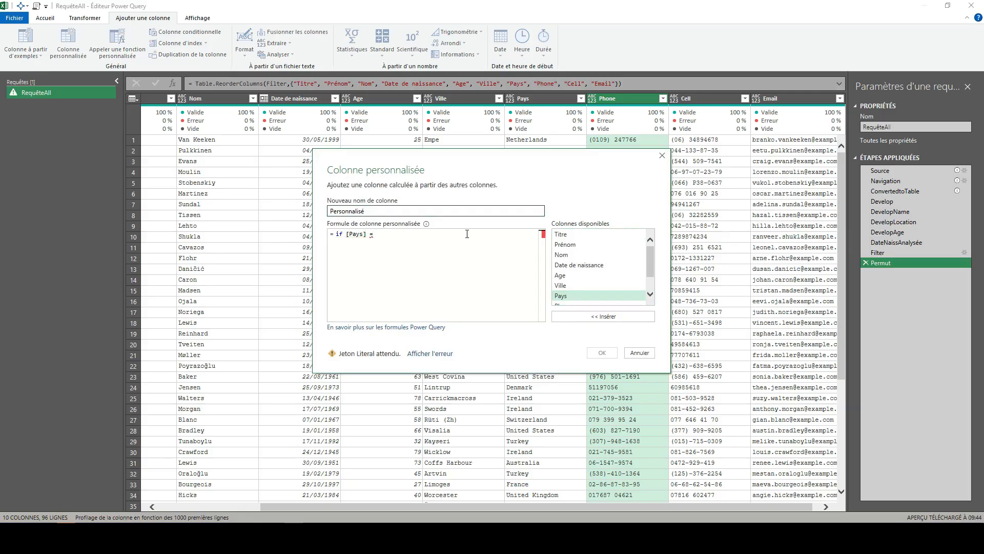
text( "France" the)
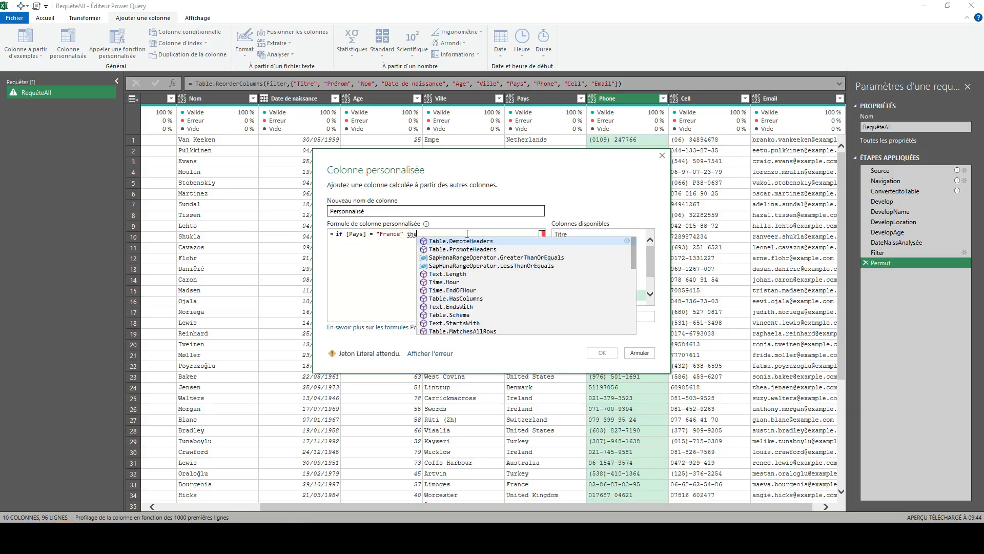
text(n ")
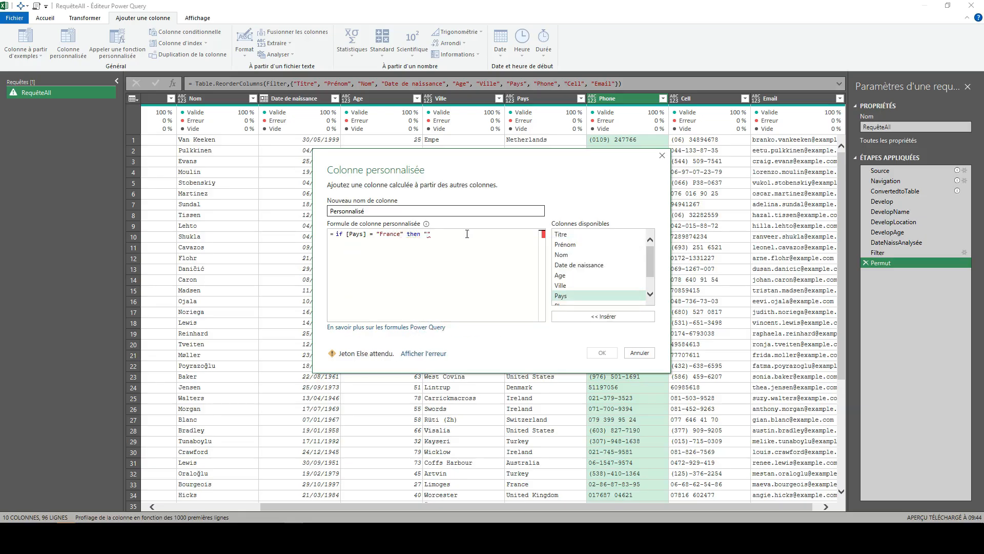
text(fr-" &)
Step: Make the France condition return "fr-" & [Phone] in the custom column formula
double_click(574, 304)
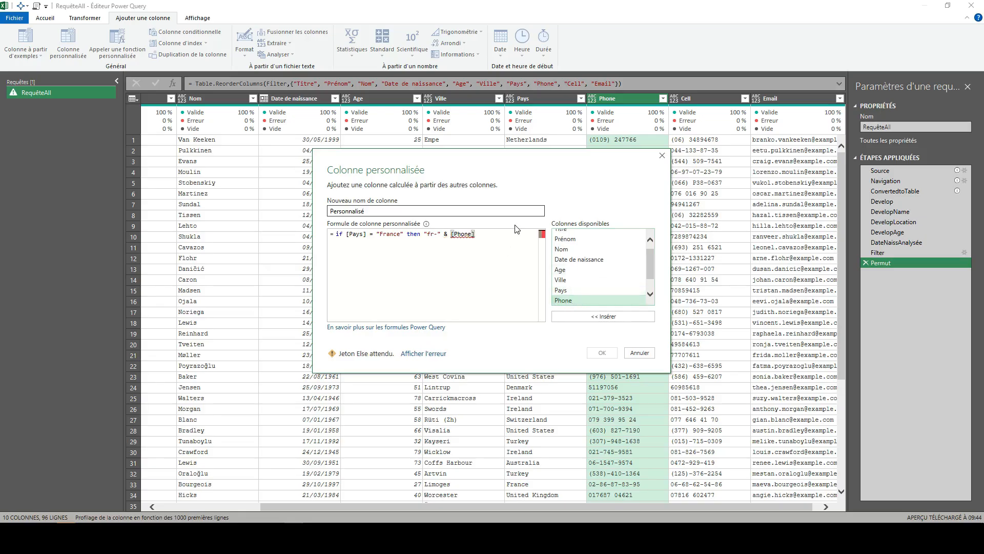
Step: Add a second condition on a new formula line: else if [Pays] = "Germany"
key(Return)
text(else )
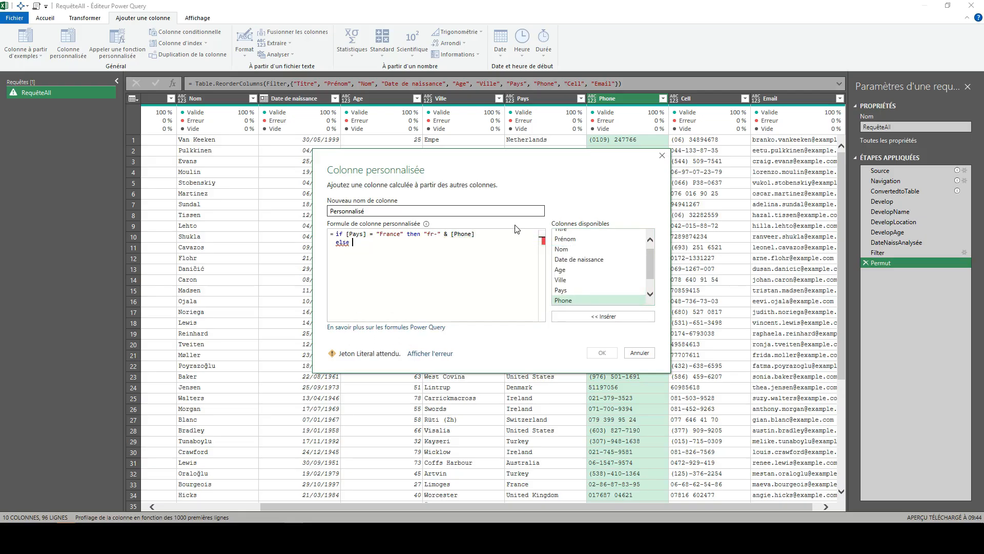
text(if  [Pays)
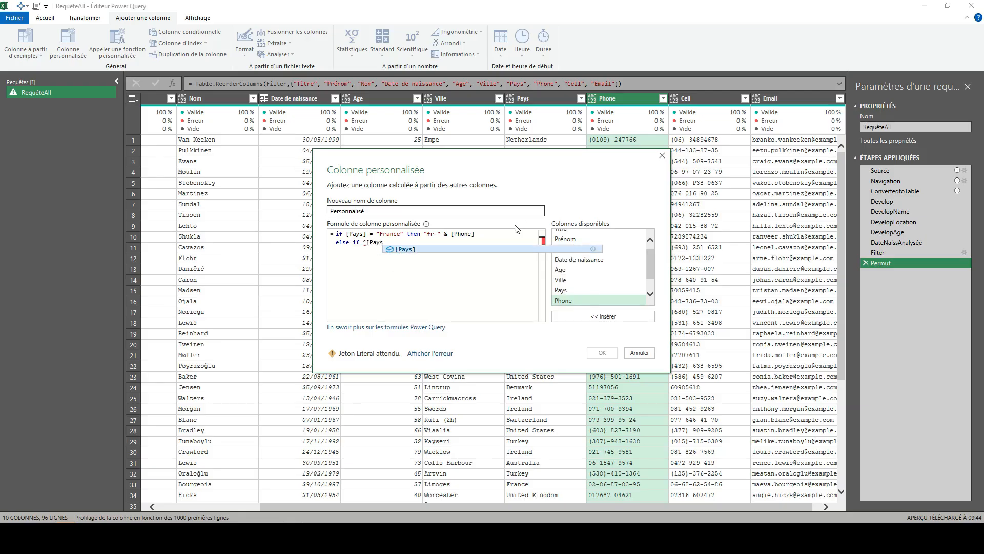
key(BackSpace)
key(BackSpace)
key(BackSpace)
key(BackSpace)
key(BackSpace)
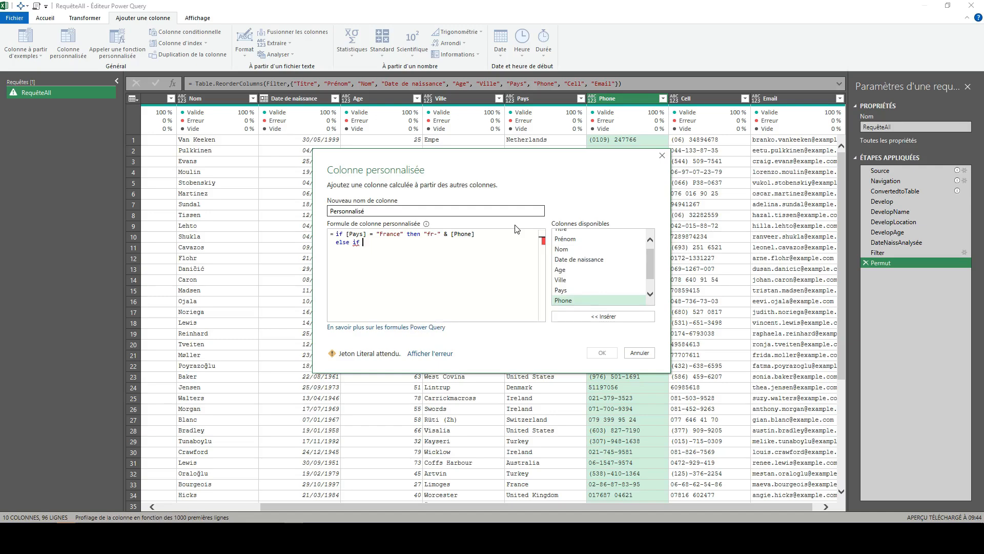
text([Pays])
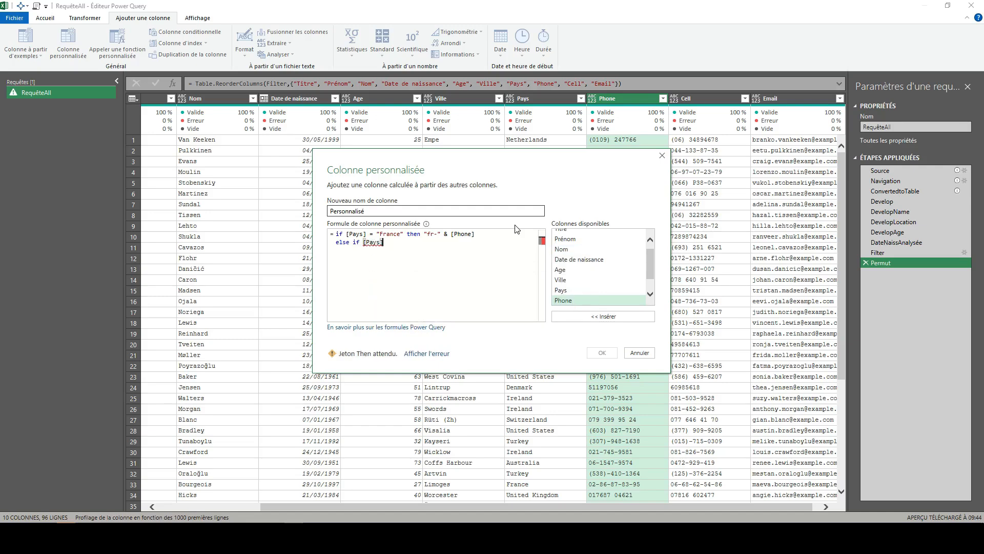
text( = ")
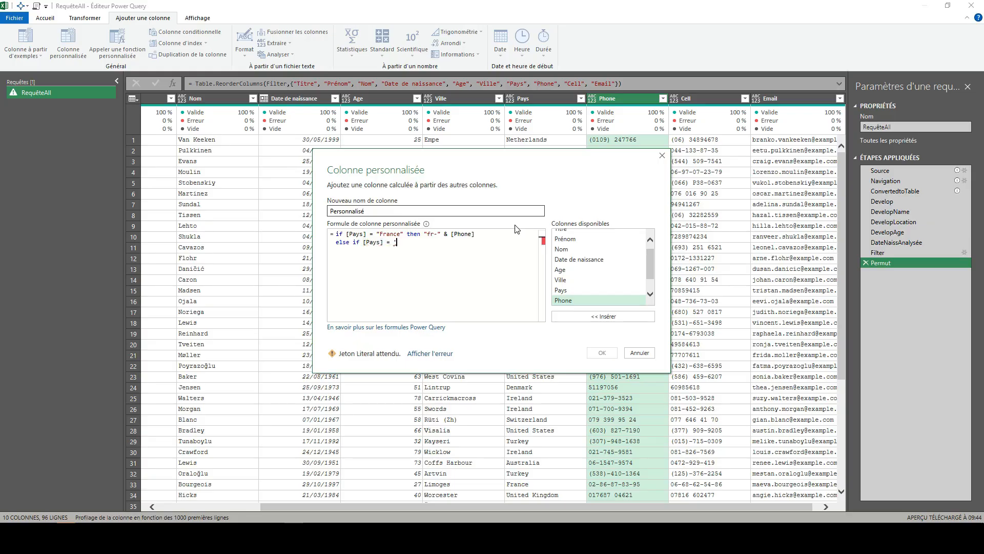
text(Gre)
key(BackSpace)
key(BackSpace)
text(ermany" then "de-" )
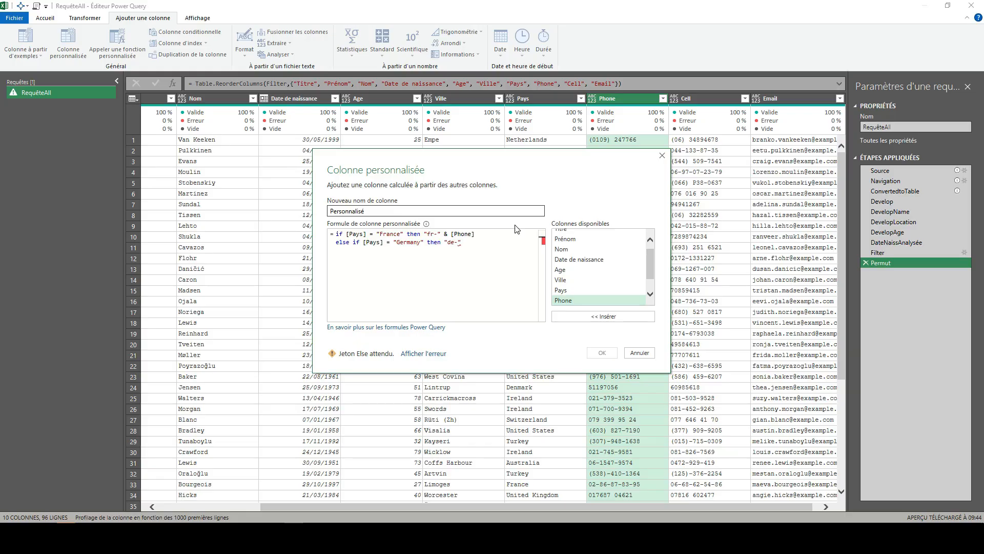
text(& [)
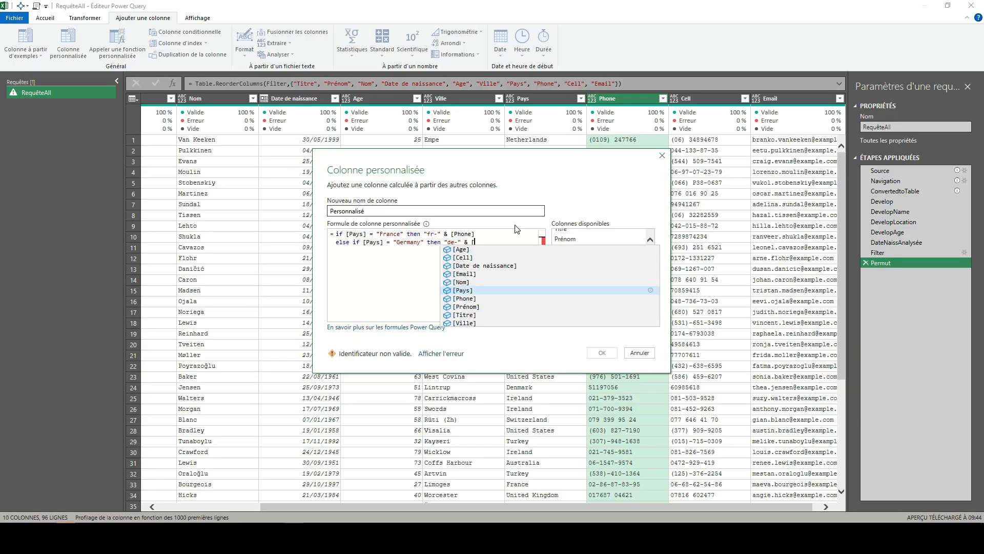
text(p)
Step: Make the Germany condition return "de-" & [Phone]
key(Down)
key(Tab)
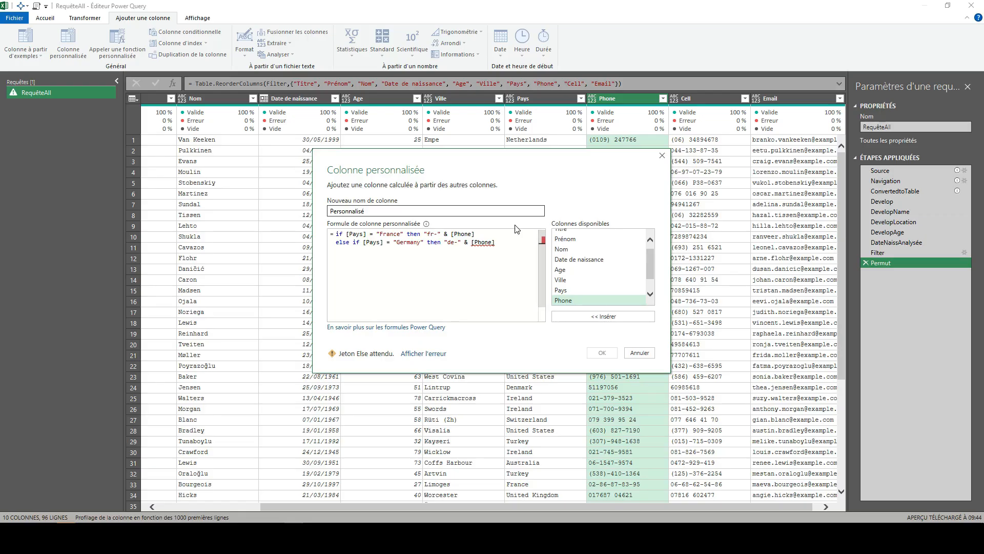
Step: Finish the formula with else [Phone] on a new line and create the custom column
key(Return)
text(else)
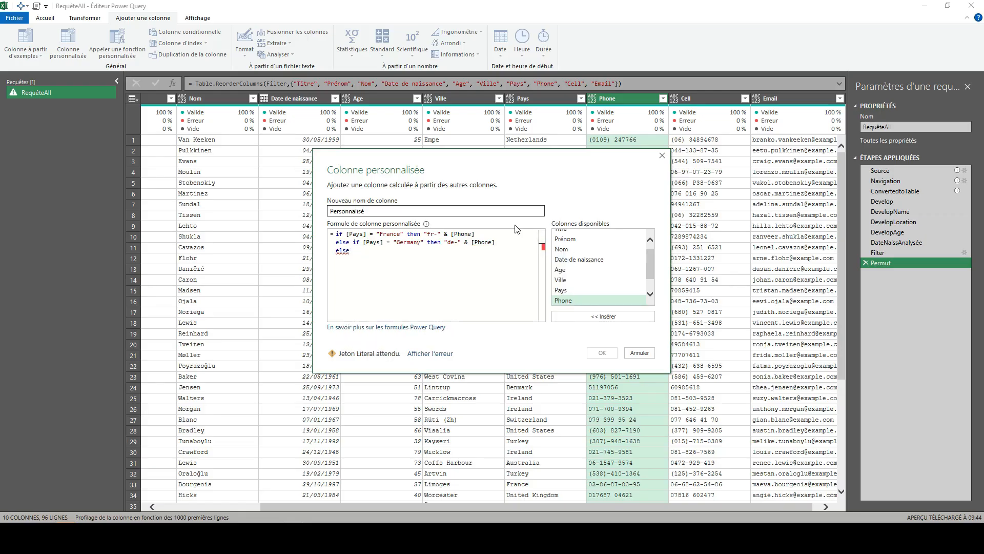
text( [p)
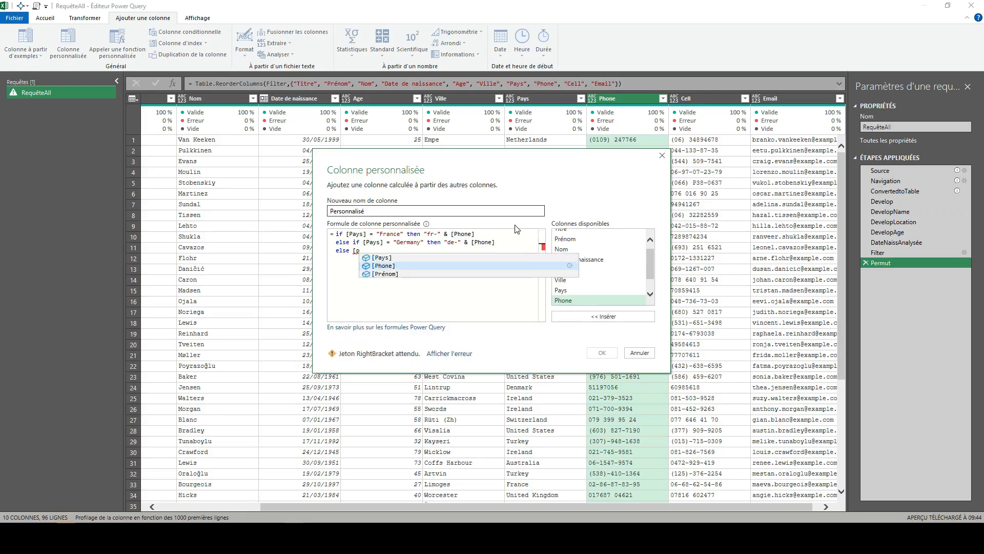
key(Tab)
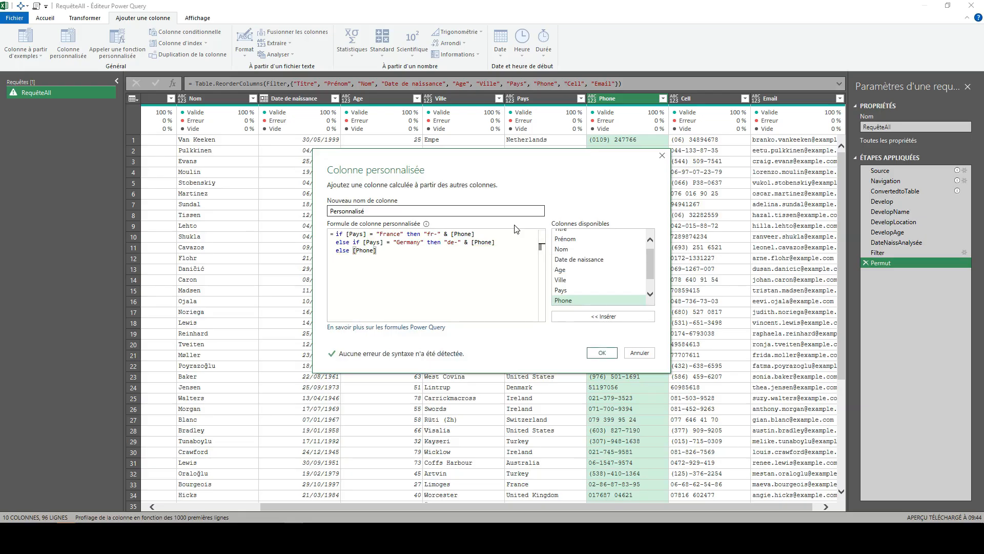
click(607, 353)
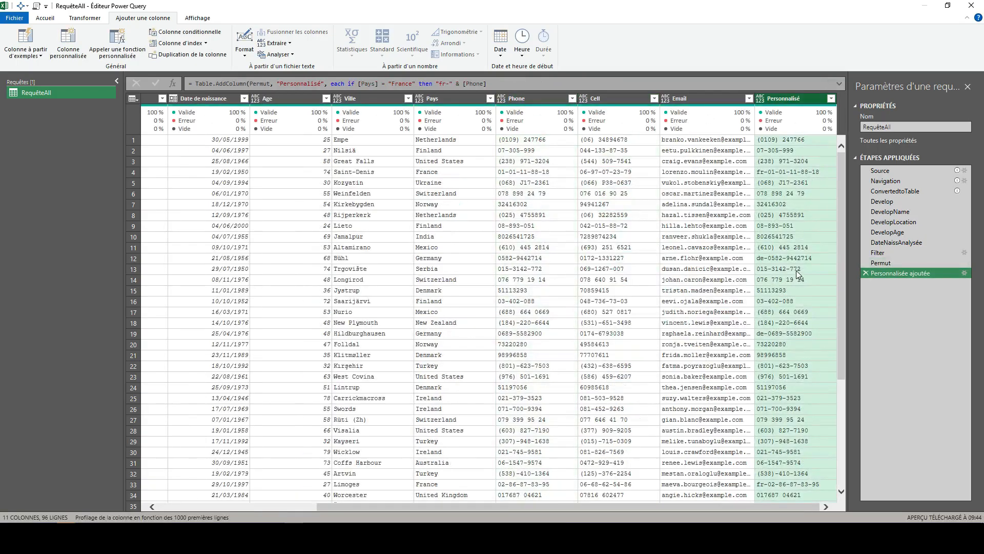
Step: Check the column name in the formula and compare the France and Germany rows with the phone numbers in the new column
double_click(308, 84)
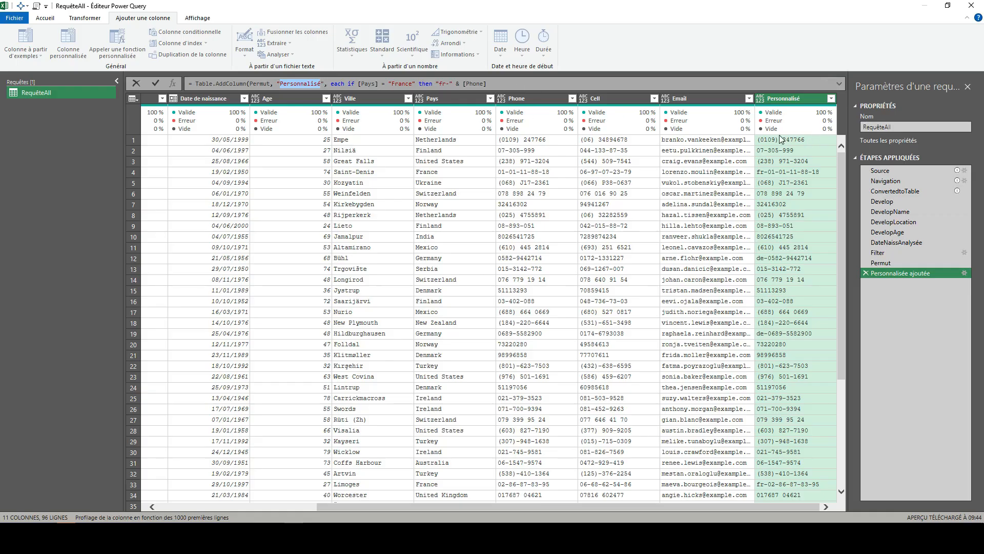
click(802, 175)
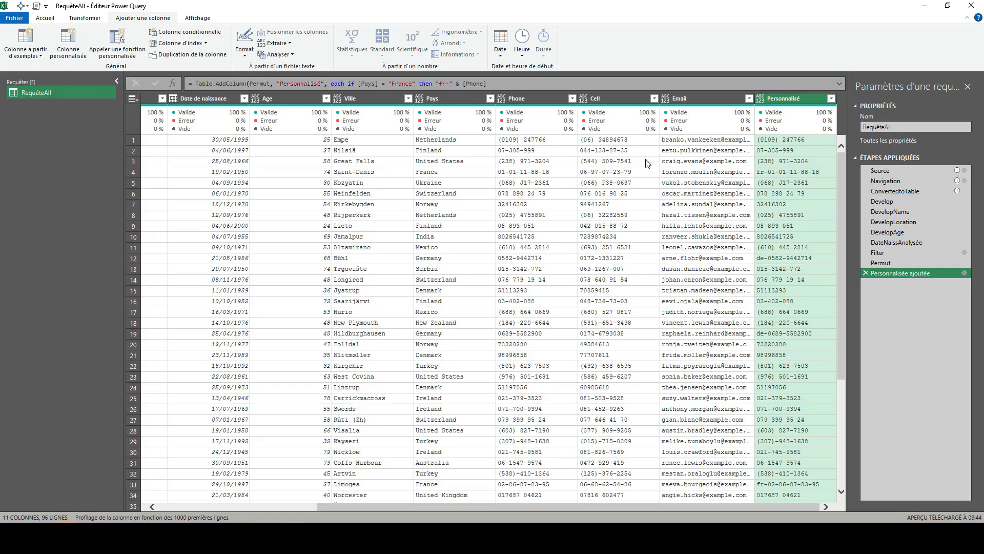
click(444, 175)
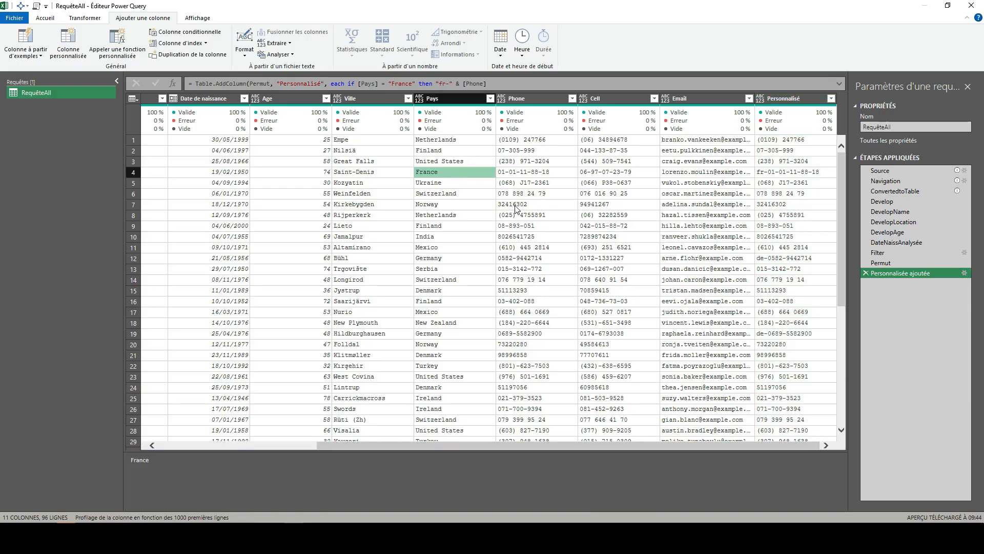
click(469, 259)
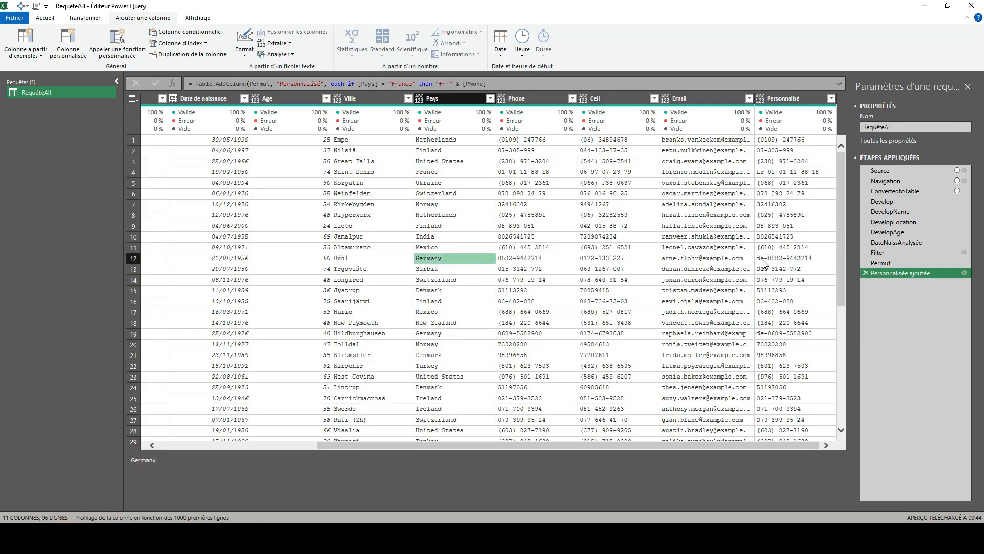
Step: Remove the original Phone column and move the Personnalisé column between Pays and Cell
click(541, 100)
right_click(540, 99)
click(573, 120)
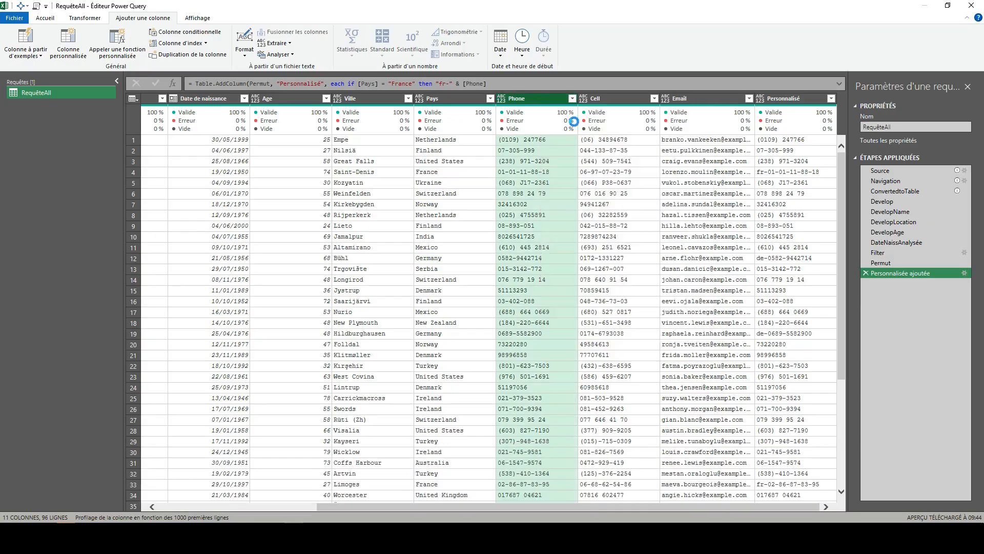
drag(802, 101, 597, 104)
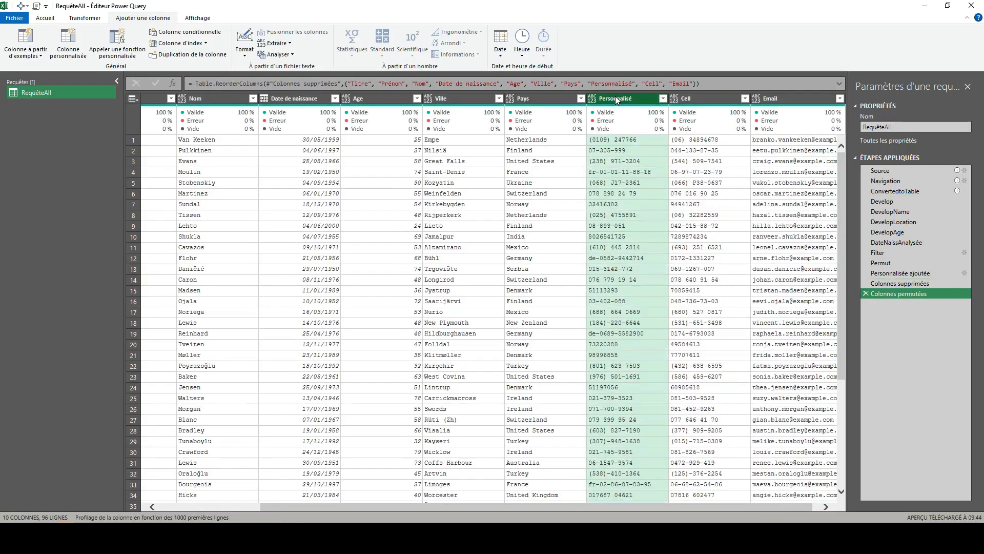
Step: Rename the Personnalisé column as Phone
double_click(616, 98)
text(P)
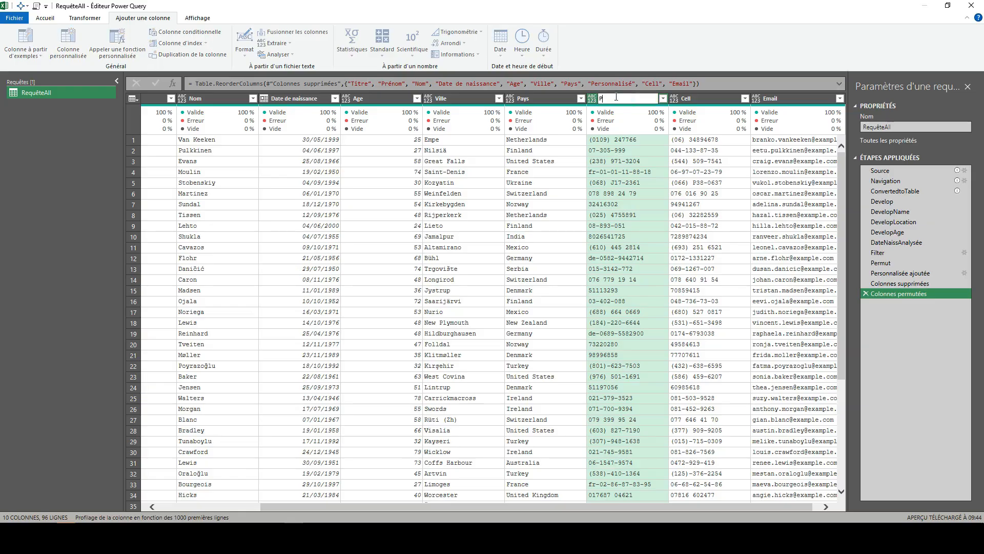
text(hone)
key(Return)
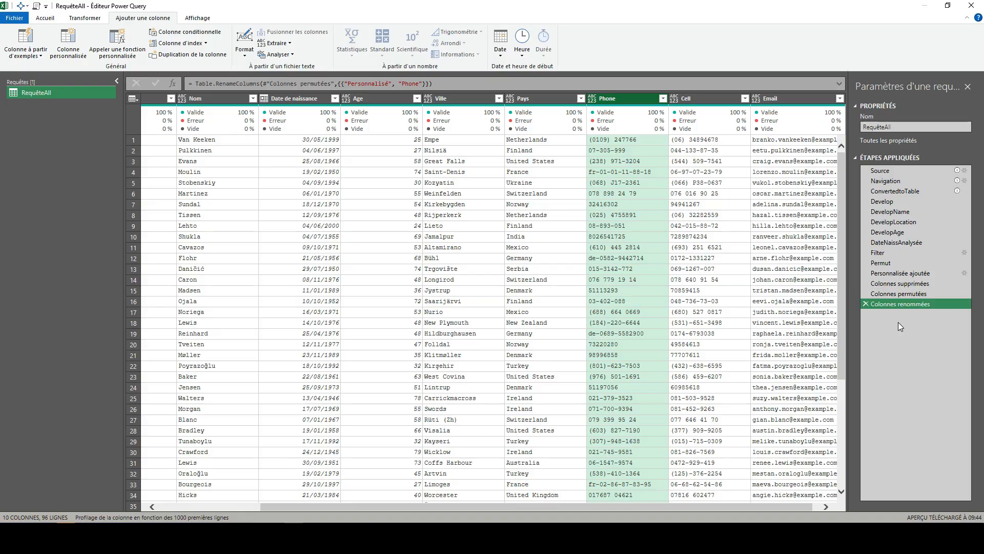
Step: Delete the rename, reorder, column removal and custom column steps from the query, back to the Permut step
click(866, 304)
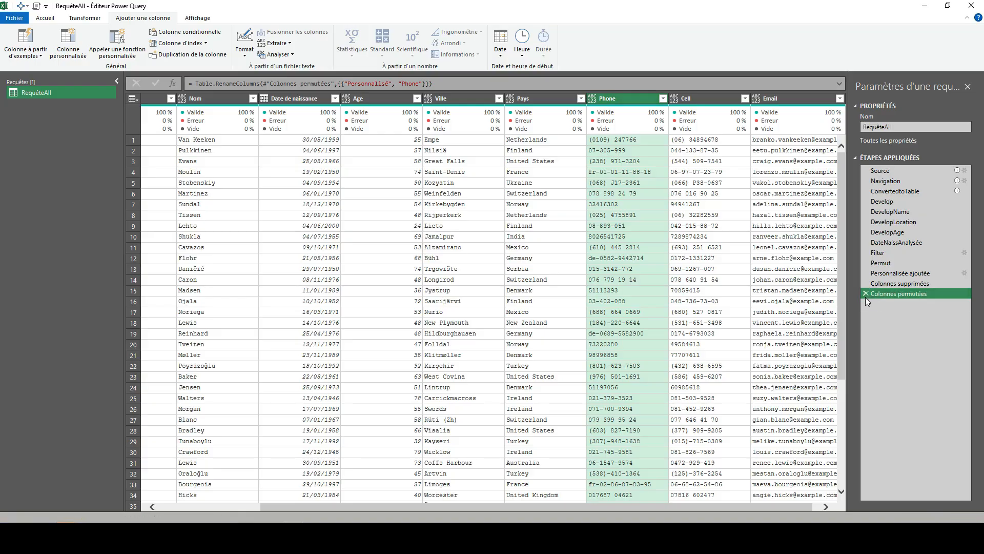
click(866, 293)
click(866, 283)
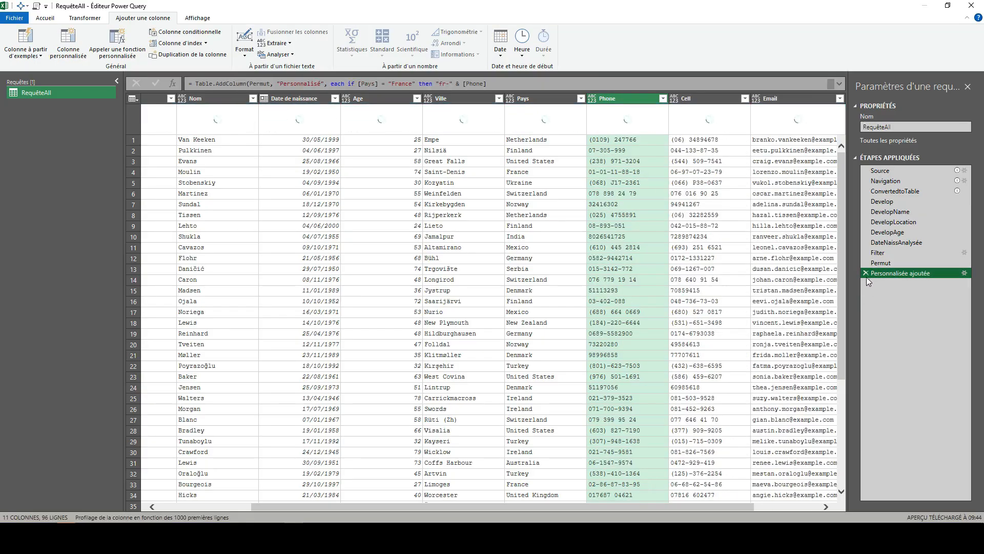
click(866, 273)
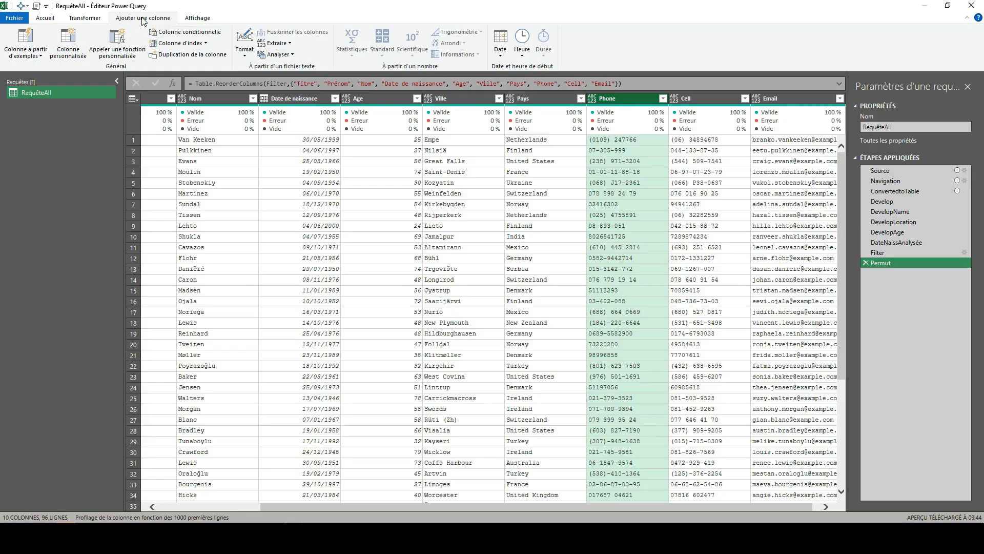
Step: Replace 1 with 2 in the Phone column and compare the replaced values with the Permut step
click(99, 19)
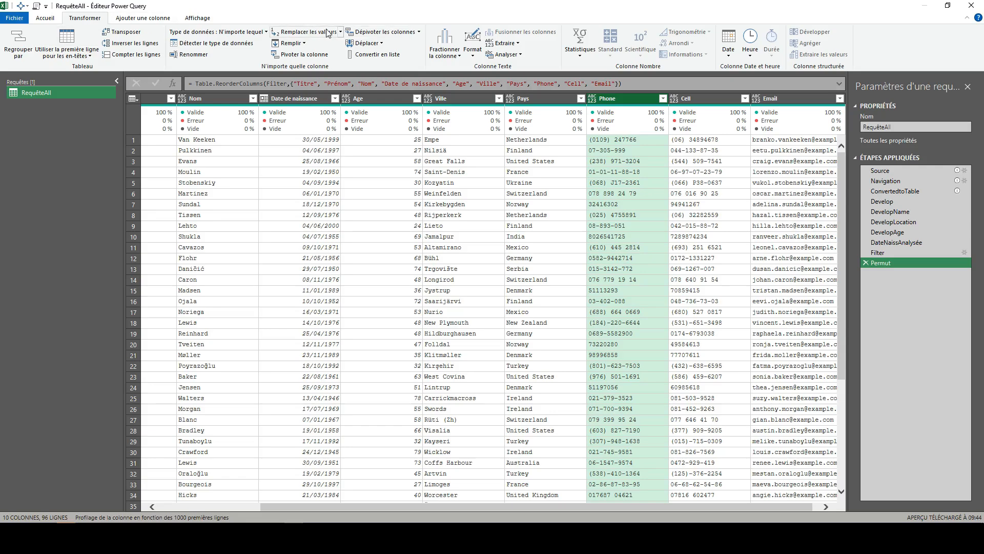
click(309, 33)
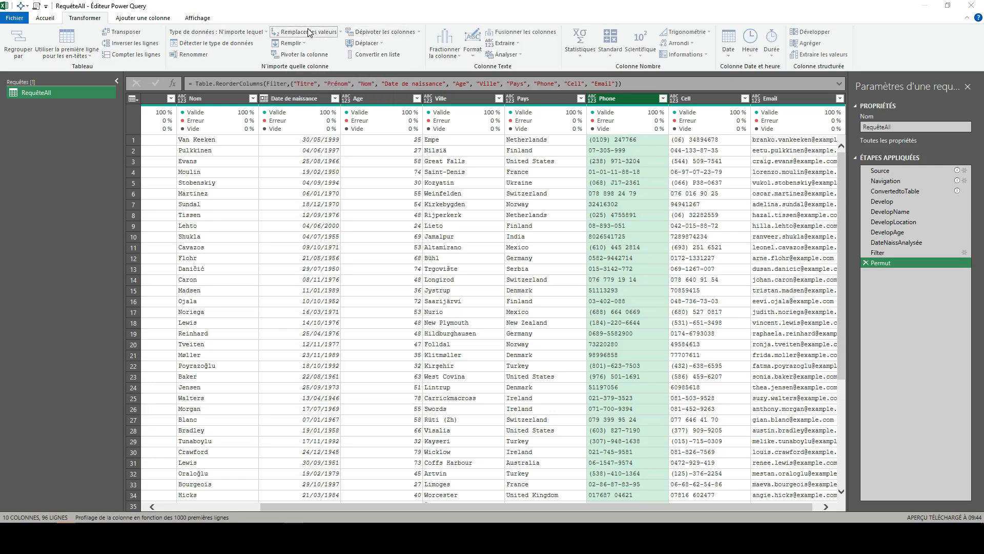
drag(428, 199, 333, 206)
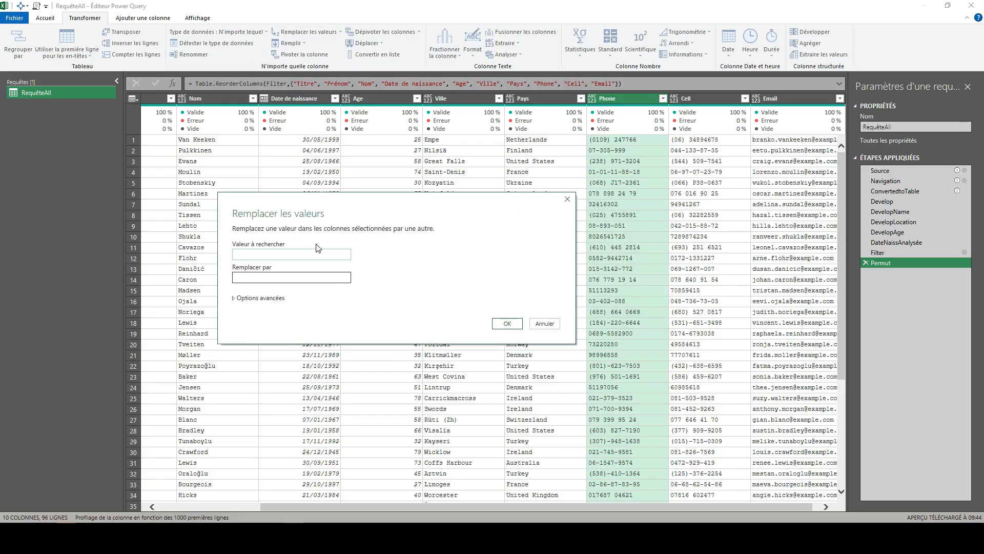
text(1)
key(Tab)
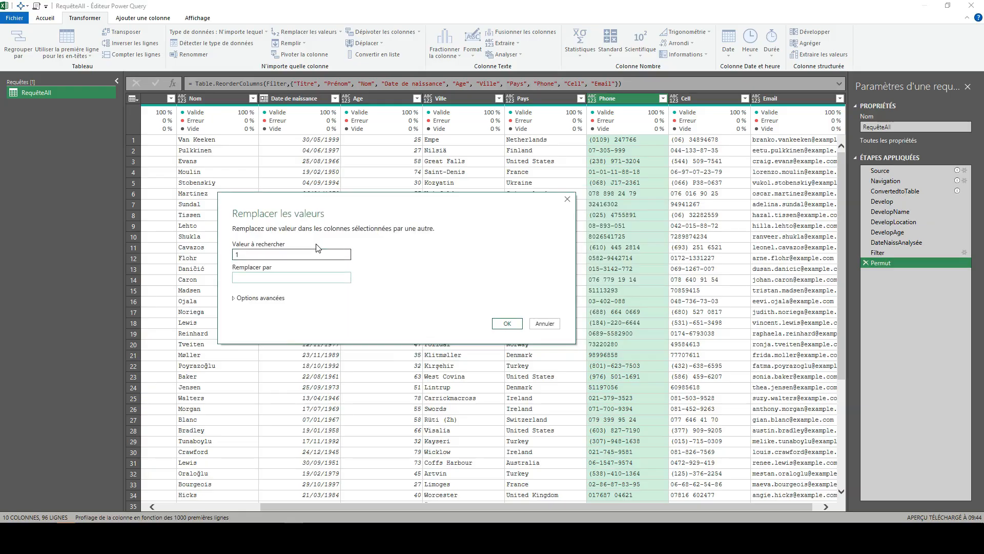
text(2)
click(504, 324)
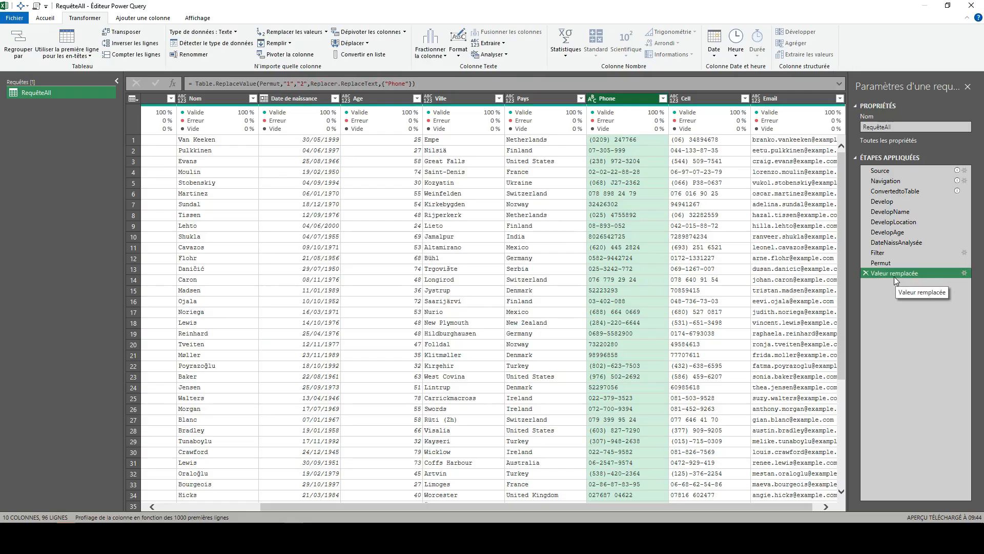
click(886, 262)
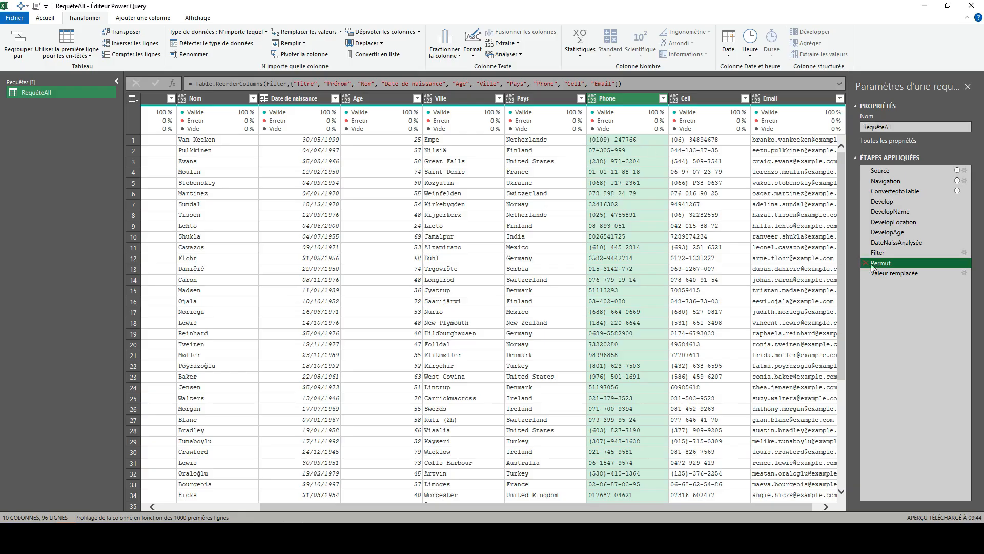
click(890, 273)
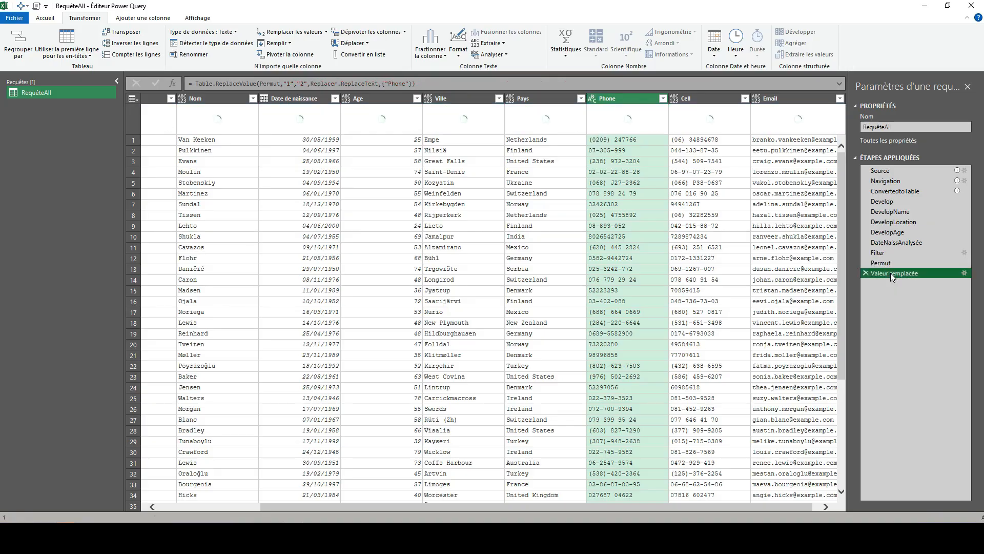
click(604, 140)
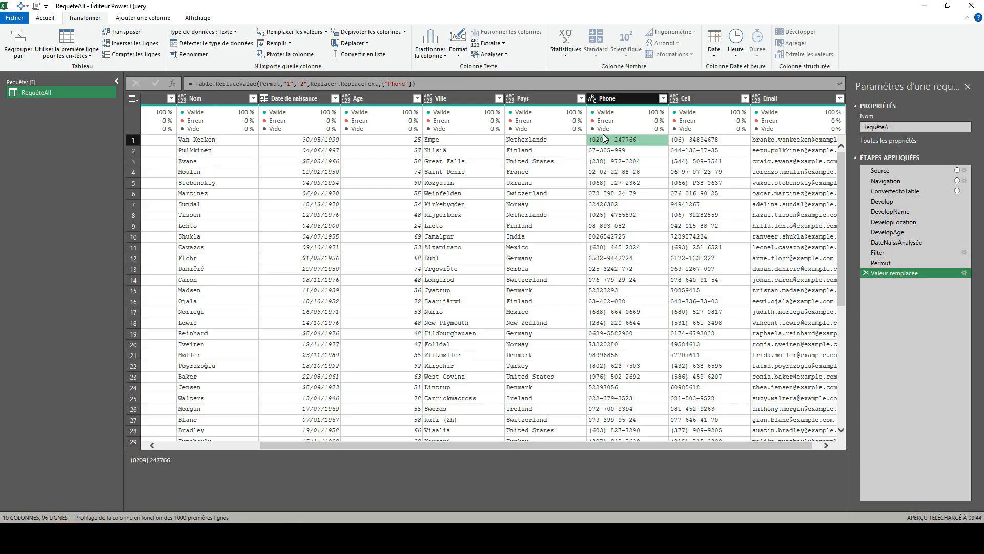
Step: Expand the formula bar and split the Table.ReplaceValue formula so "1", "2" and Replacer.ReplaceText each start a new line
click(840, 85)
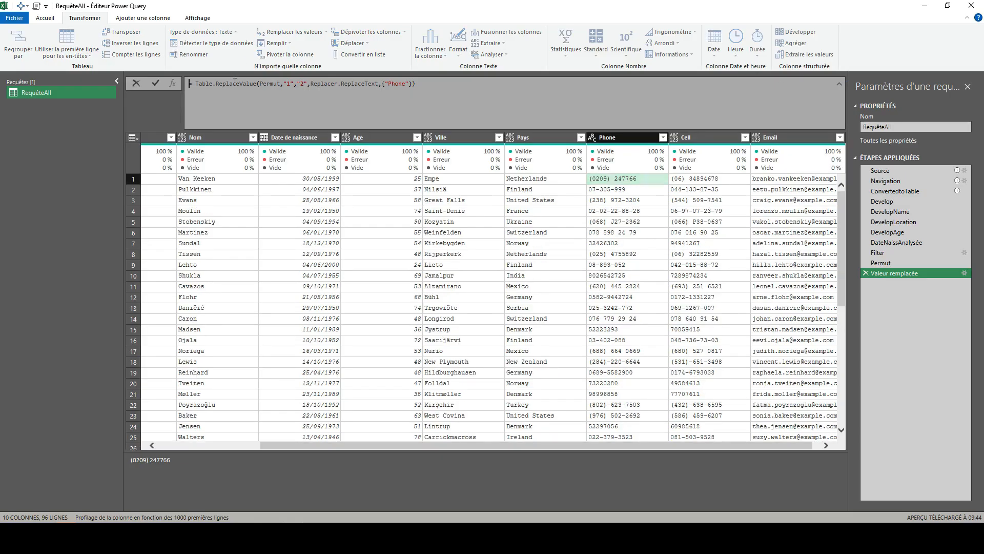
click(283, 83)
key(shift+Return)
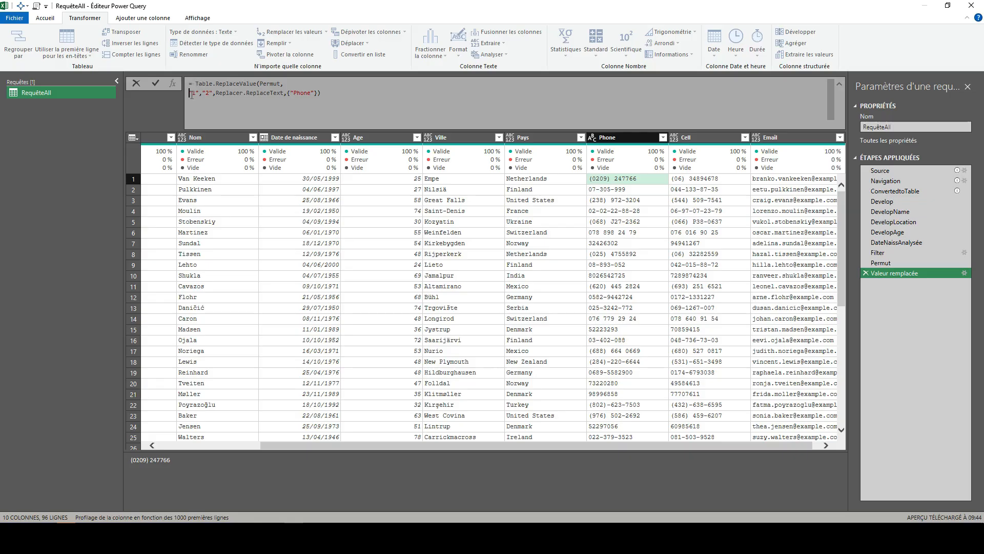
click(203, 94)
key(shift+Return)
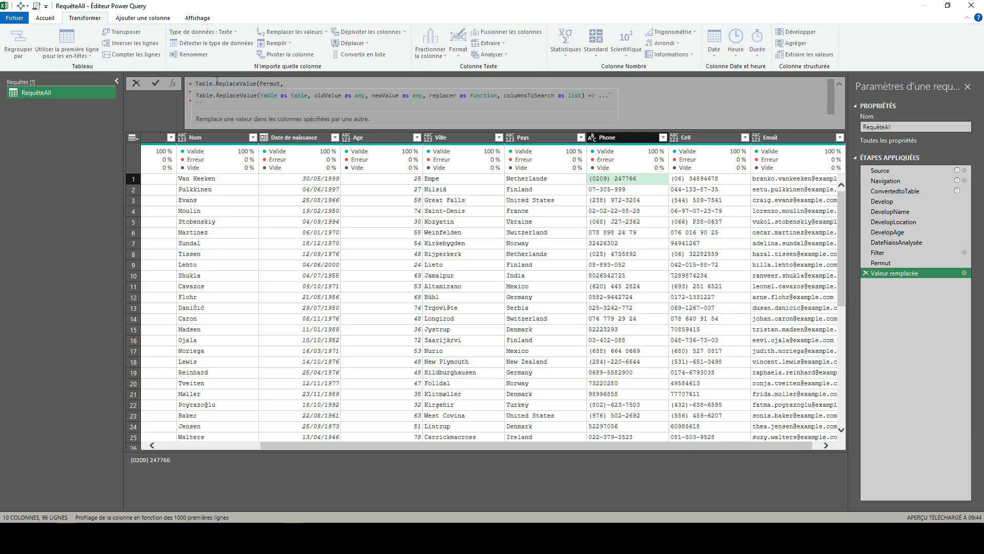
key(Right)
key(Right)
key(Right)
key(shift+Return)
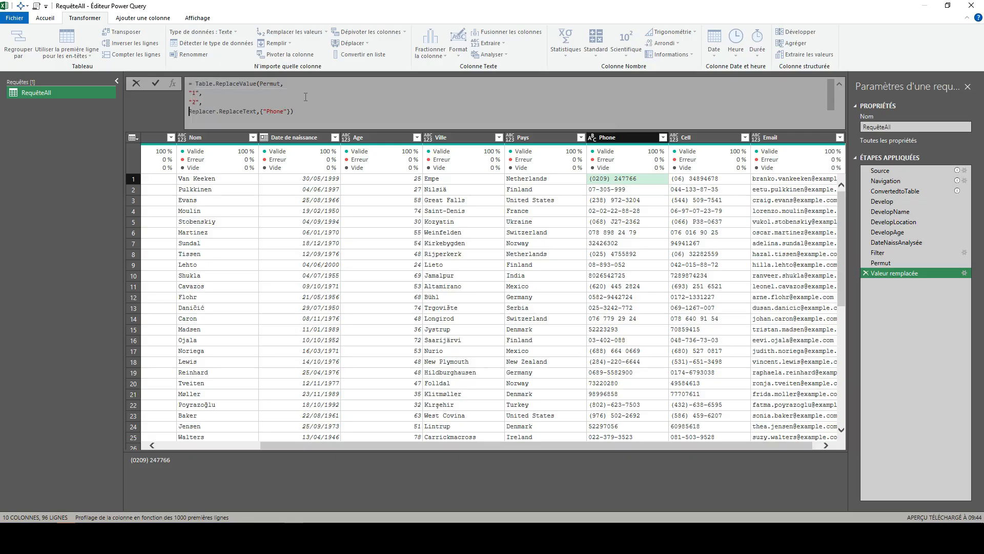
Step: Review the formula's arguments and replace the search value "1" with each [Phone]
double_click(270, 84)
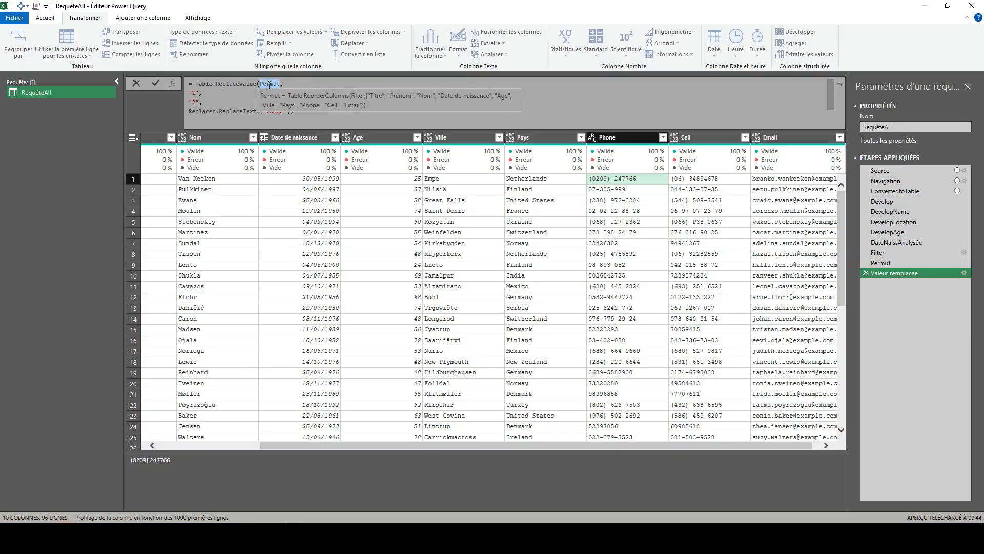
double_click(200, 93)
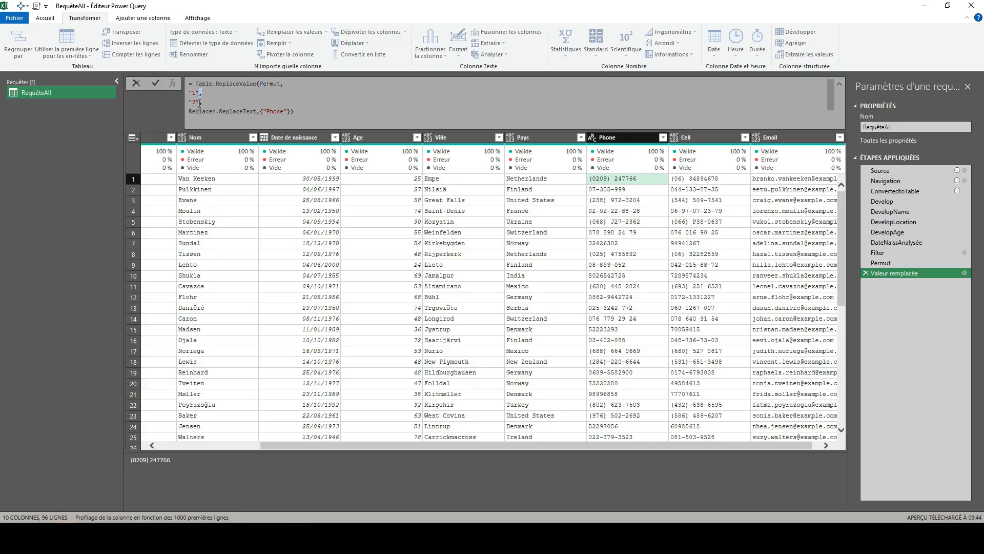
double_click(200, 102)
drag(199, 93, 183, 93)
text(each)
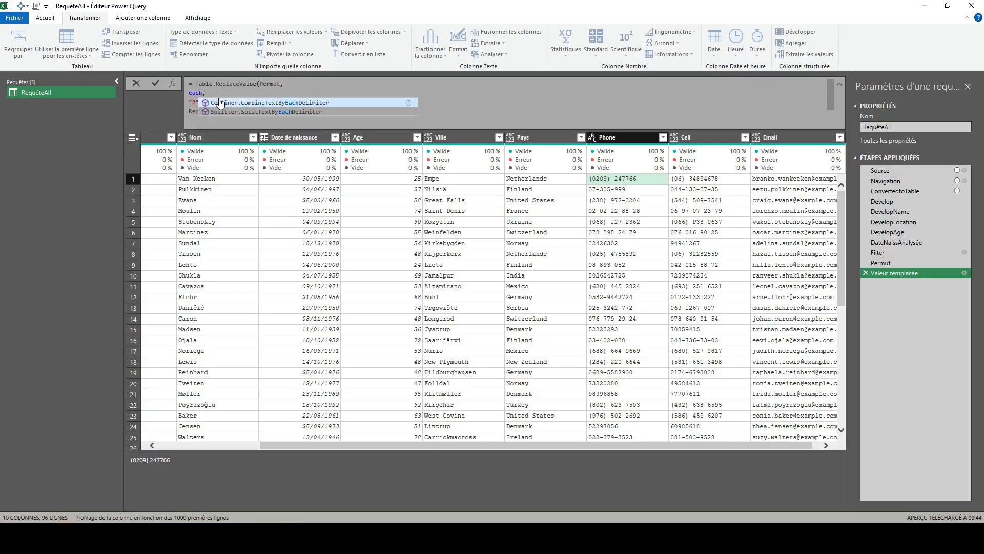
text( [p)
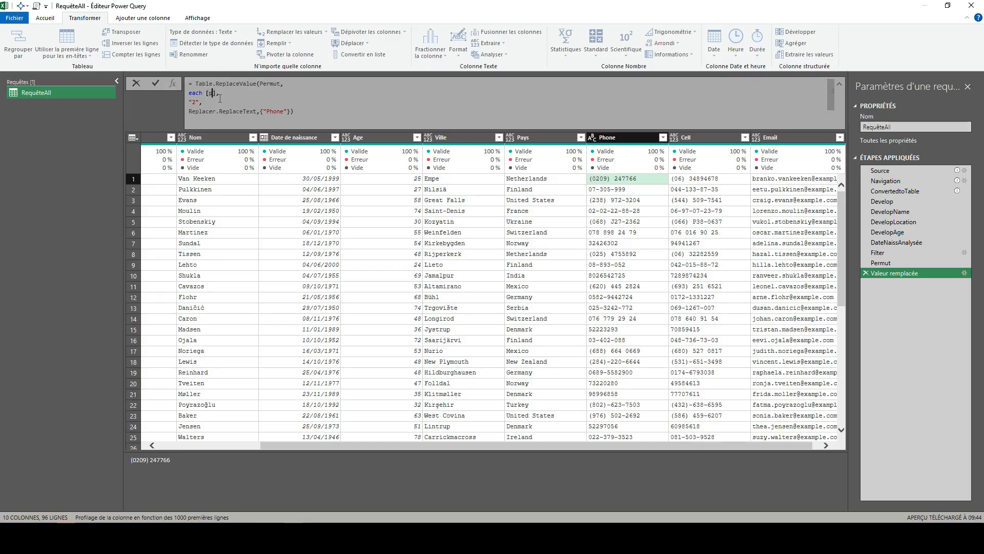
key(BackSpace)
text(Phone)
Step: Replace the replacement value "2" with an each if expression that tests [Pays] = "France"
key(BackSpace)
key(BackSpace)
key(BackSpace)
text(eac)
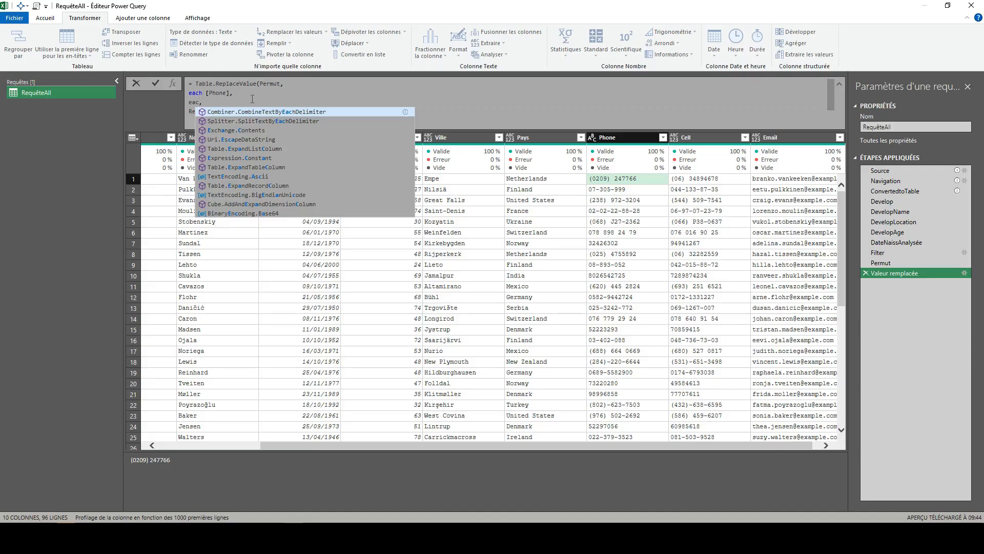
text(h )
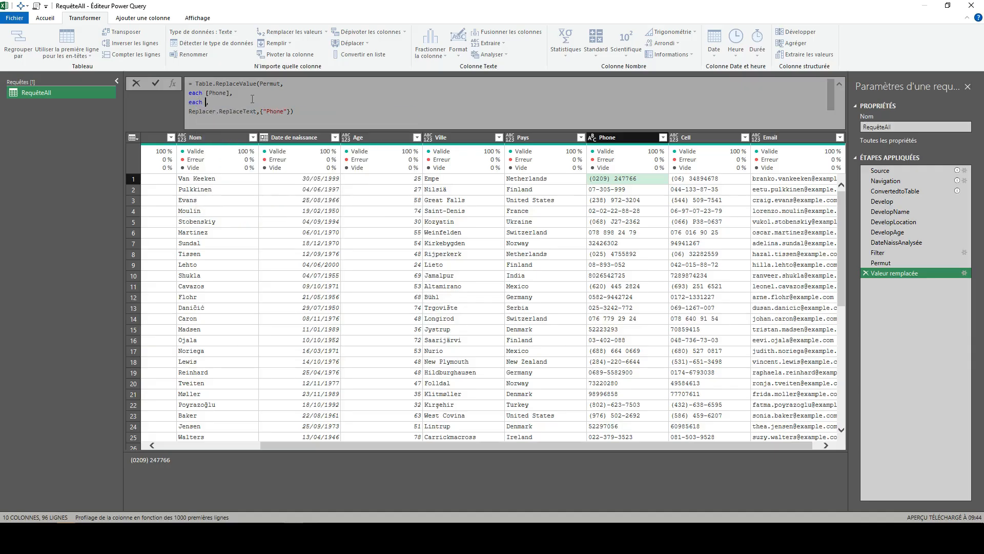
text(if [Pays] = "France" then "fr-"&[Phone] else if [Pays] = "Germany")
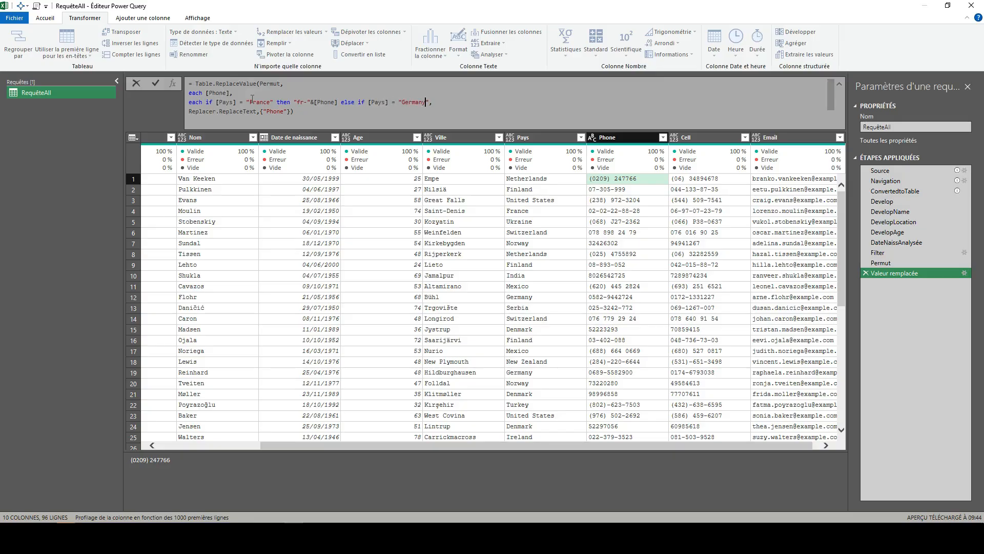
text( then "de-"&[Phone)
Step: Add an else if branch that returns "de-"&[Phone] when [Pays] = "Germany"
key(Right)
Step: End the condition with else [Phone] and apply the formula
text(else [Phone)
key(shift+Return)
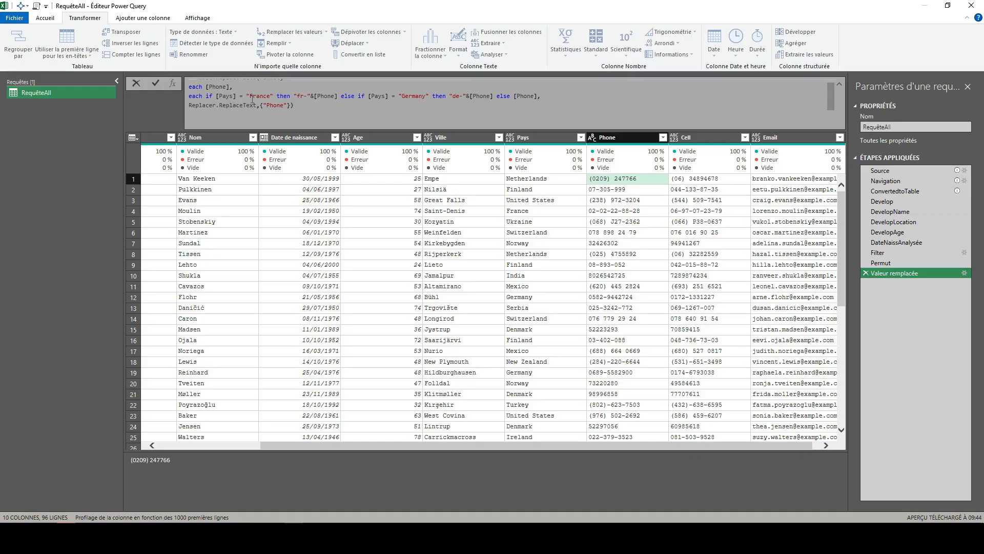
click(155, 82)
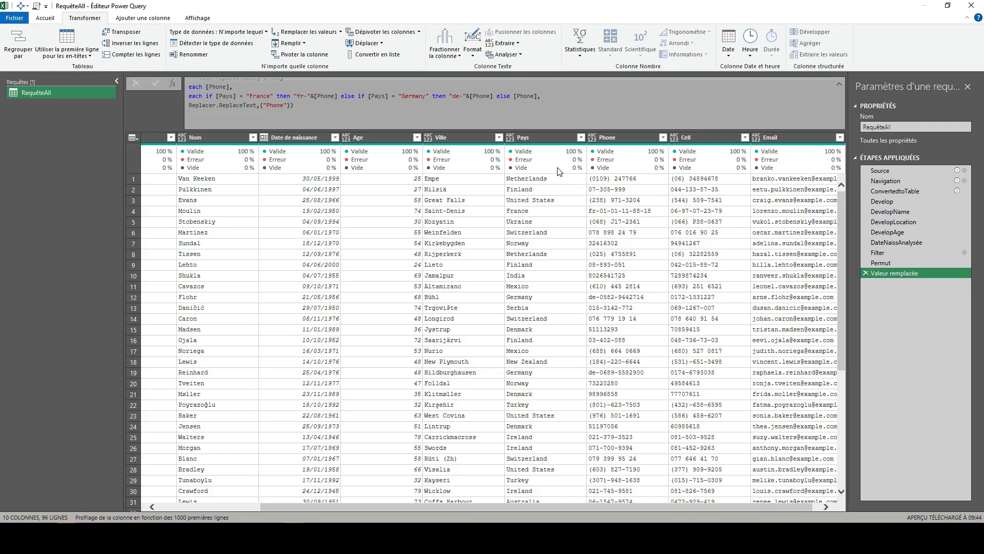
Step: Check the phone prefixes by filtering the Pays column to France and Germany, and clear the filter again
click(543, 208)
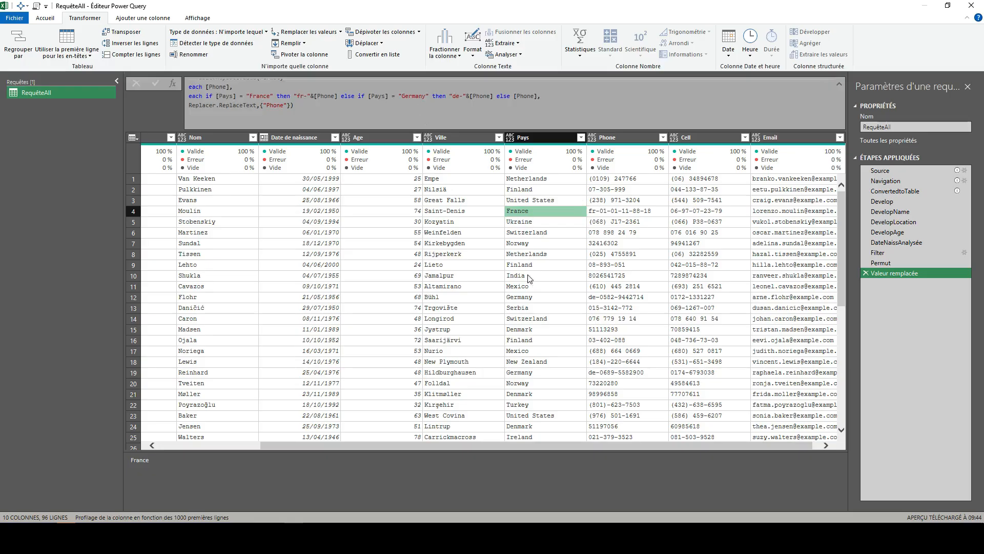
click(531, 299)
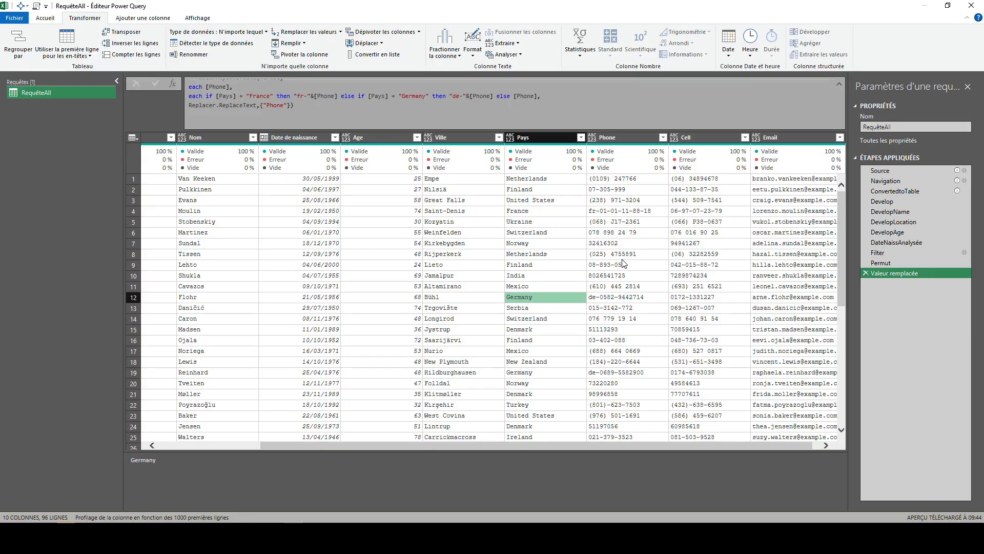
click(581, 137)
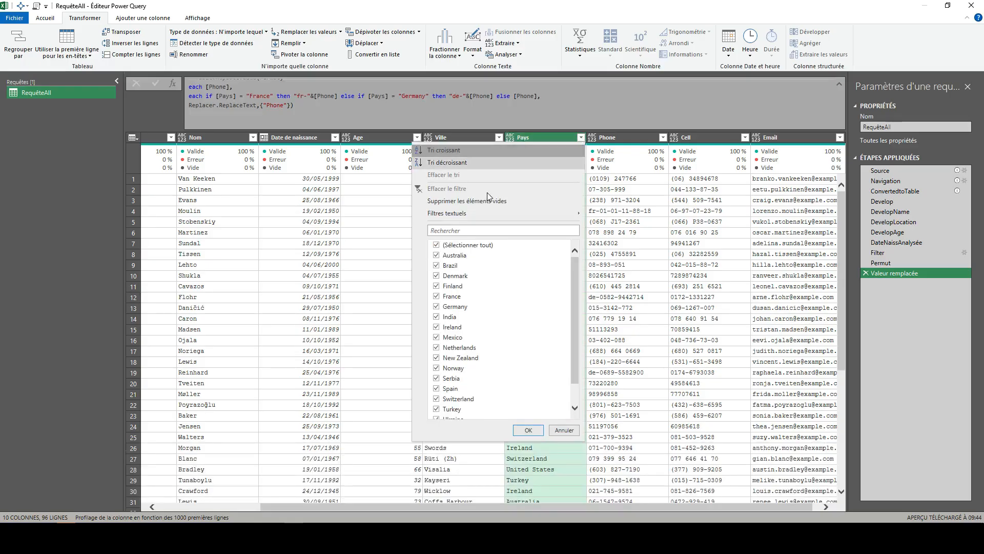
click(436, 245)
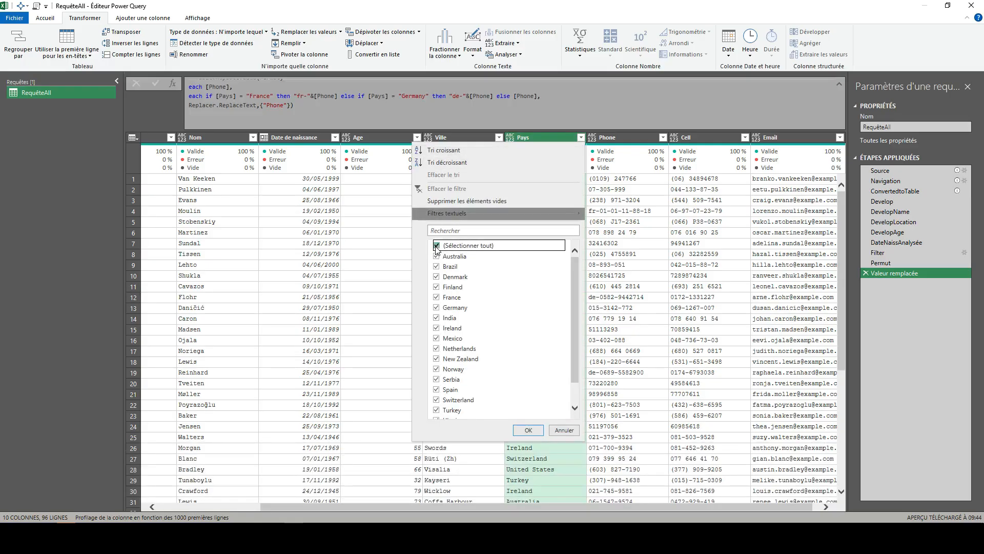
click(437, 297)
click(437, 307)
click(528, 429)
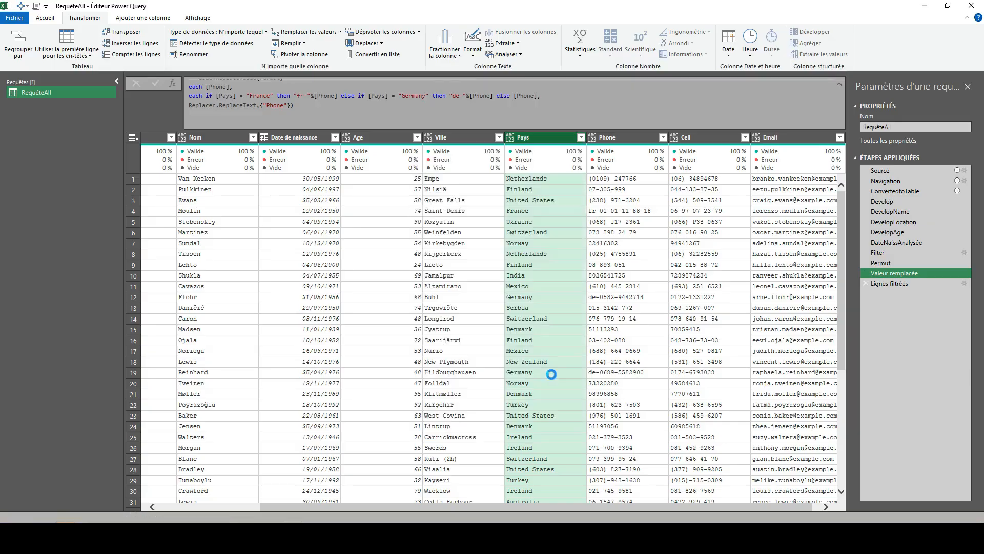
click(580, 137)
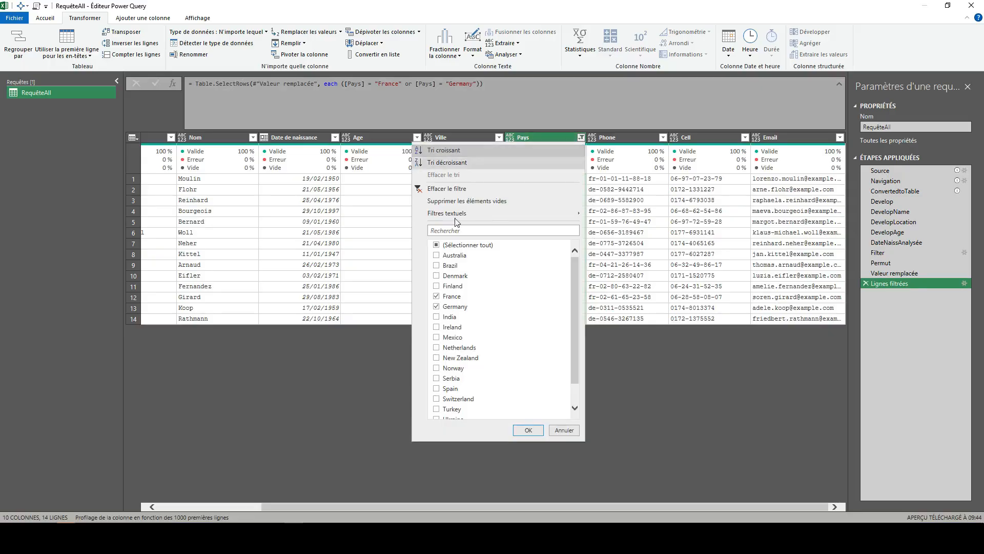
click(445, 189)
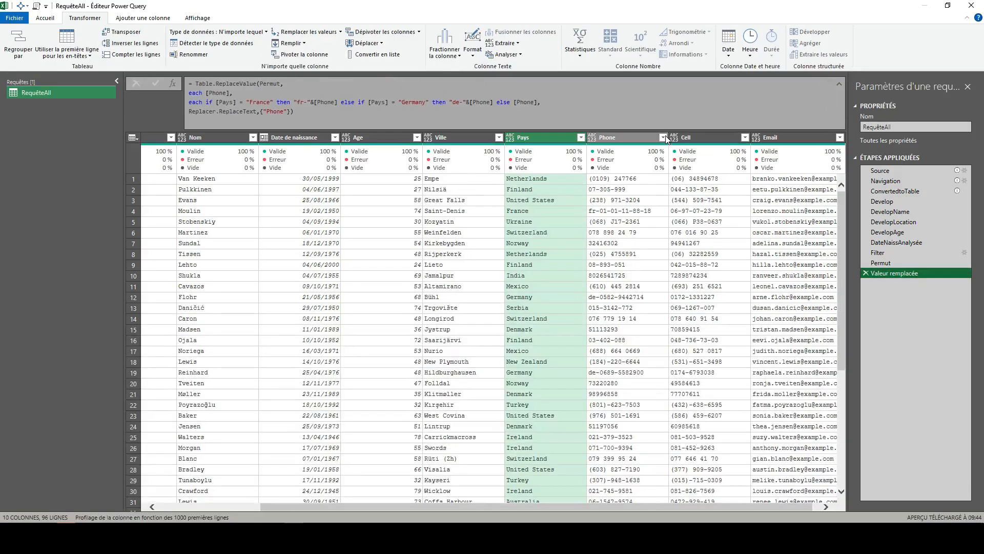
Step: Filter the Phone column to values beginning with fr or de, and delete that filter step from the query
click(663, 137)
mouse_move(542, 214)
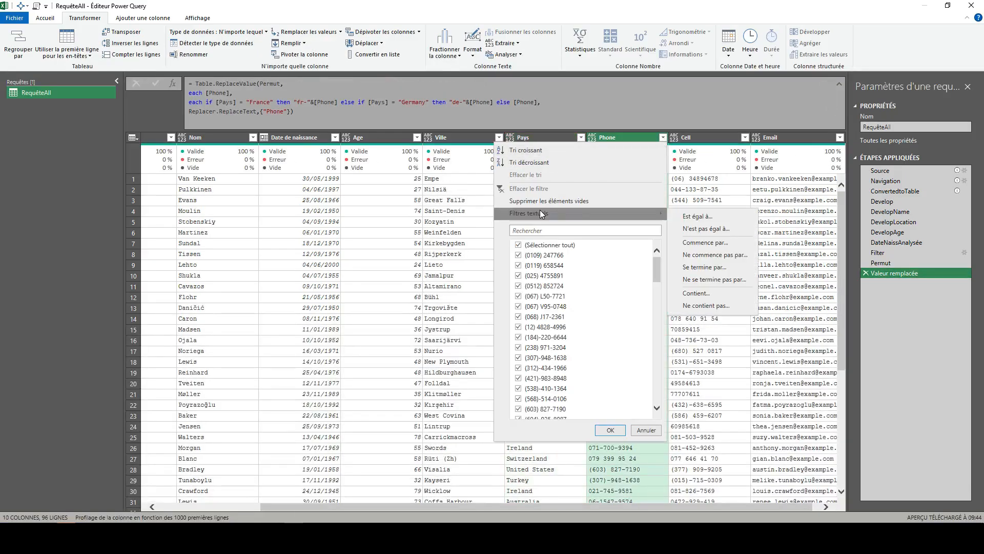
click(721, 243)
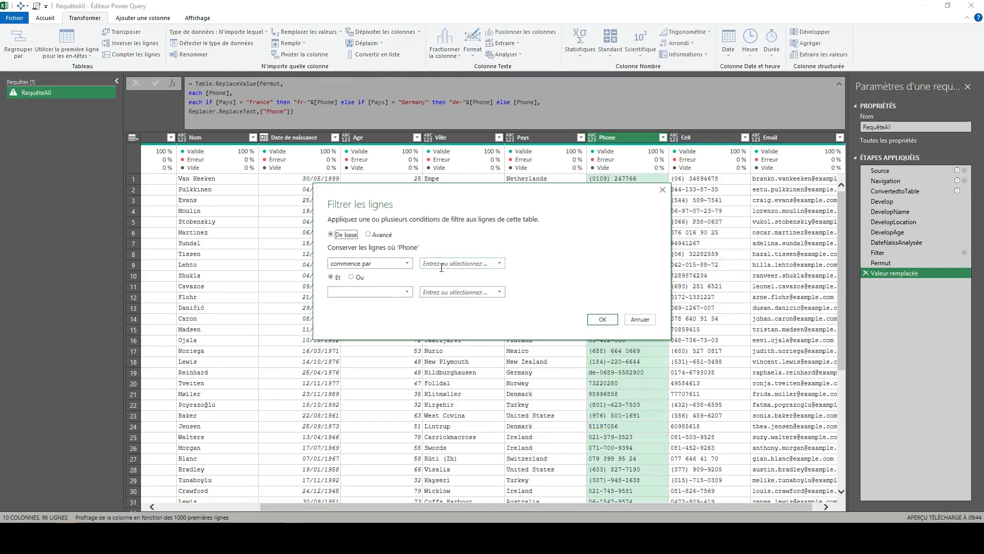
click(442, 265)
click(352, 277)
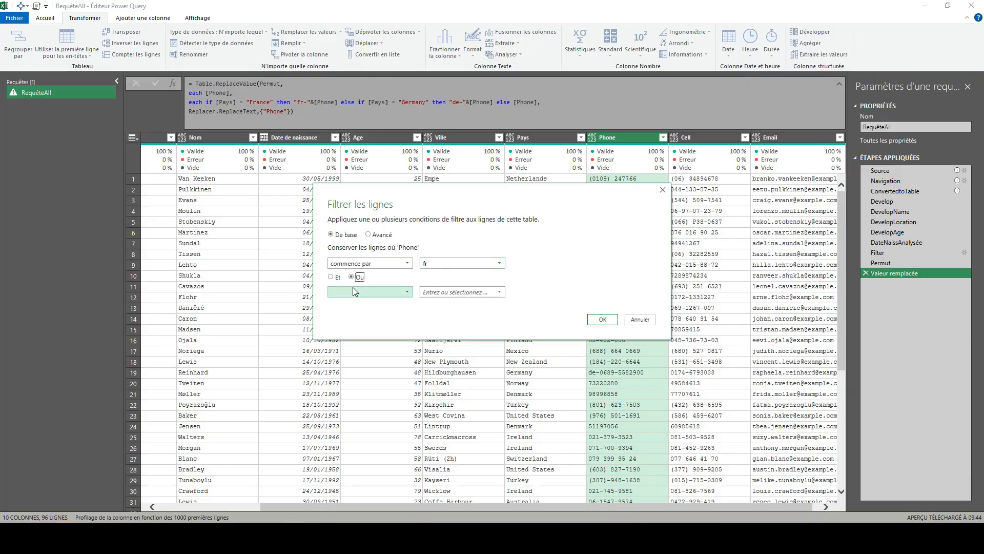
click(353, 290)
click(369, 334)
click(431, 292)
text(de)
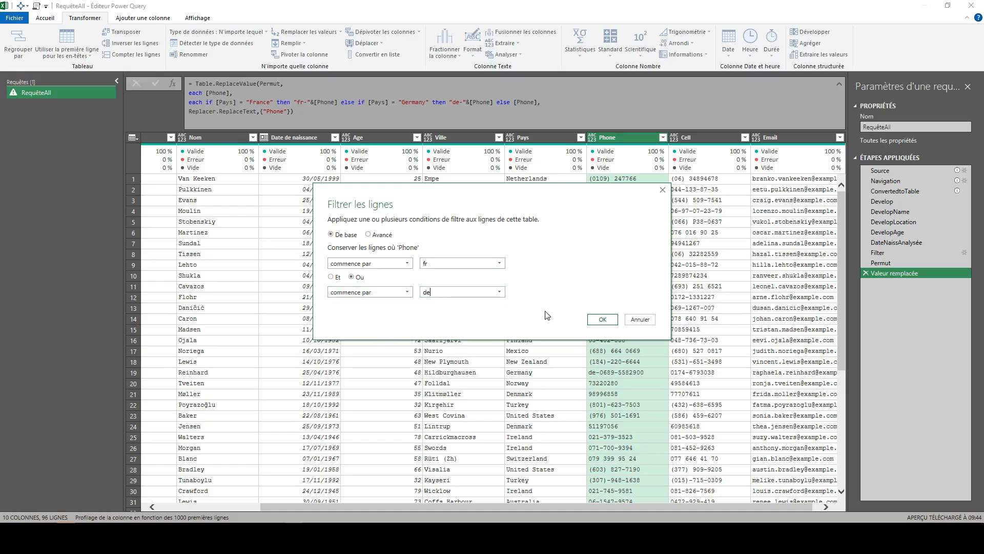
click(603, 319)
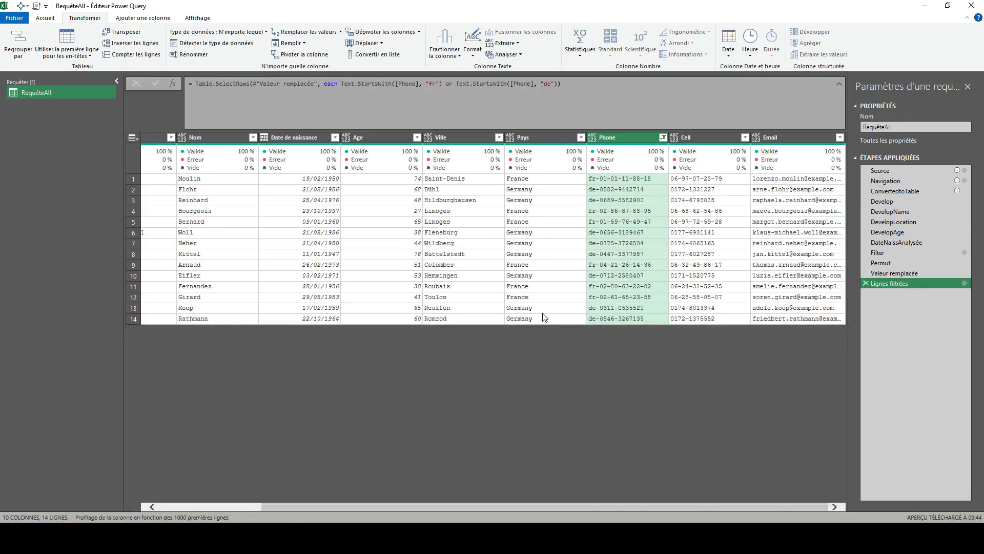
click(866, 284)
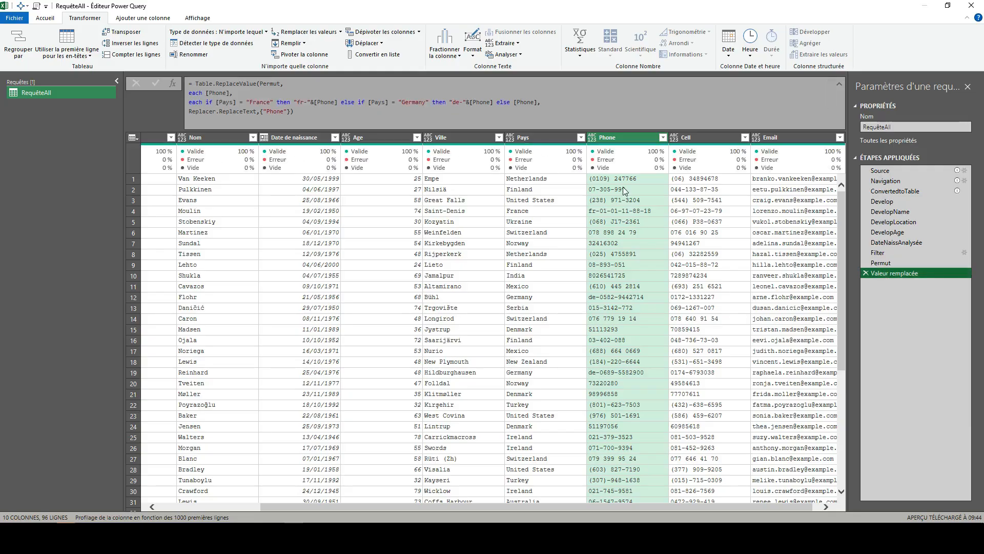